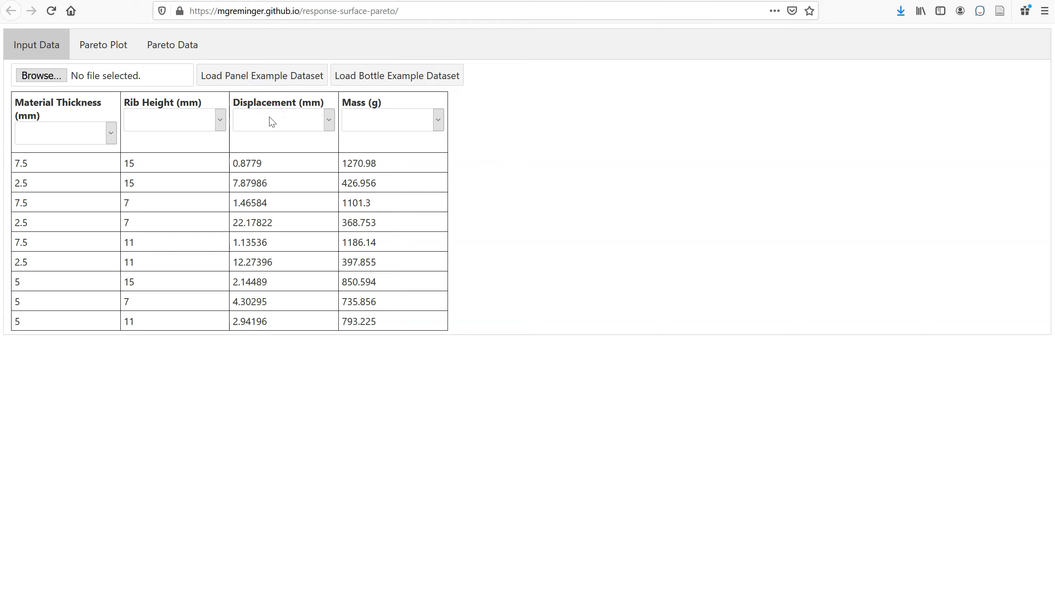
Step: Assign Material Thickness (mm) and Rib Height (mm) as input parameters
left_click(70, 132)
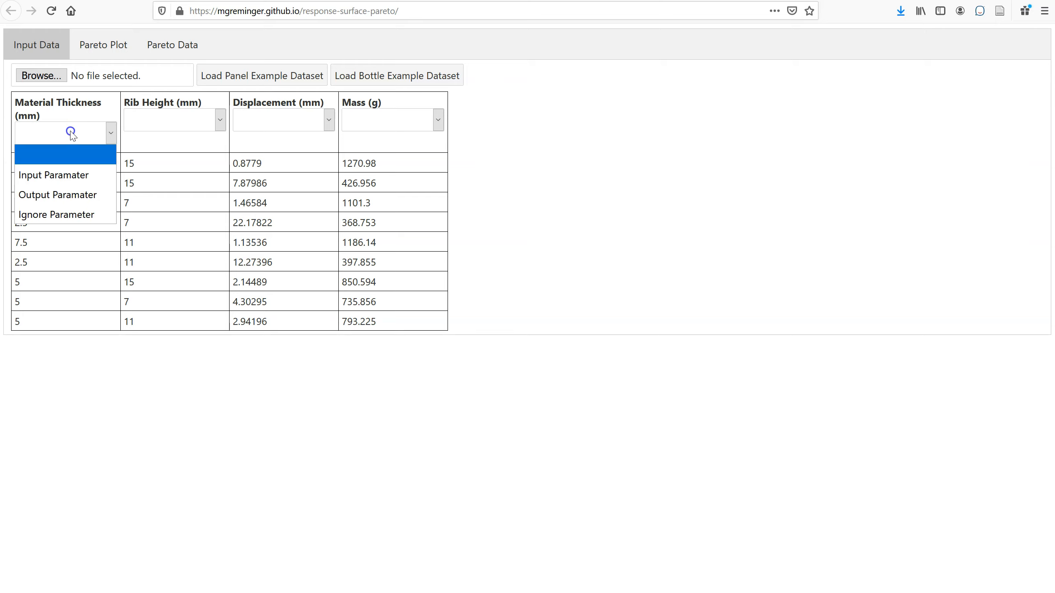
left_click(60, 174)
left_click(203, 124)
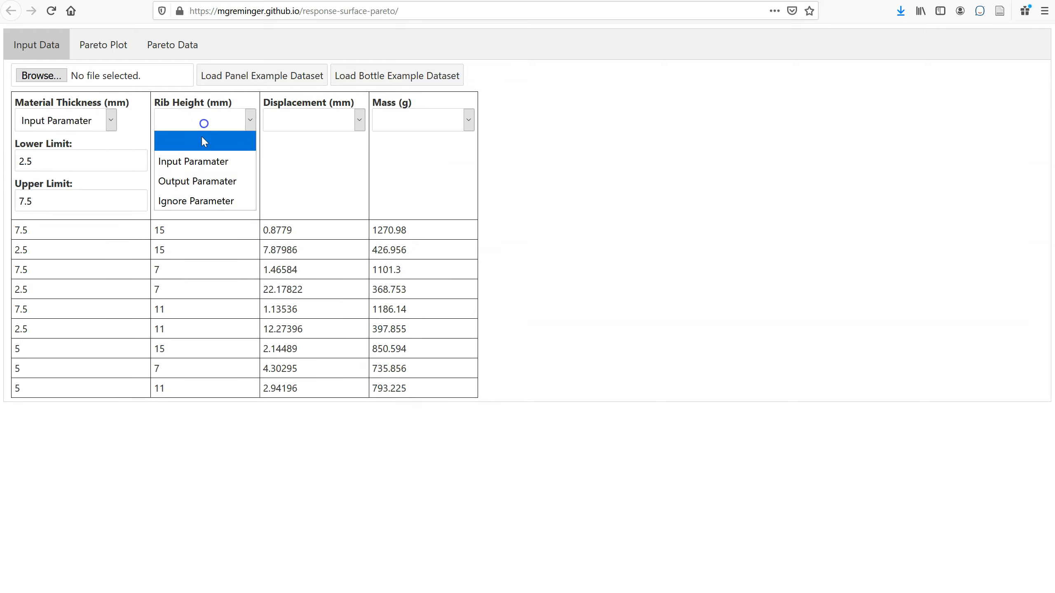
left_click(197, 167)
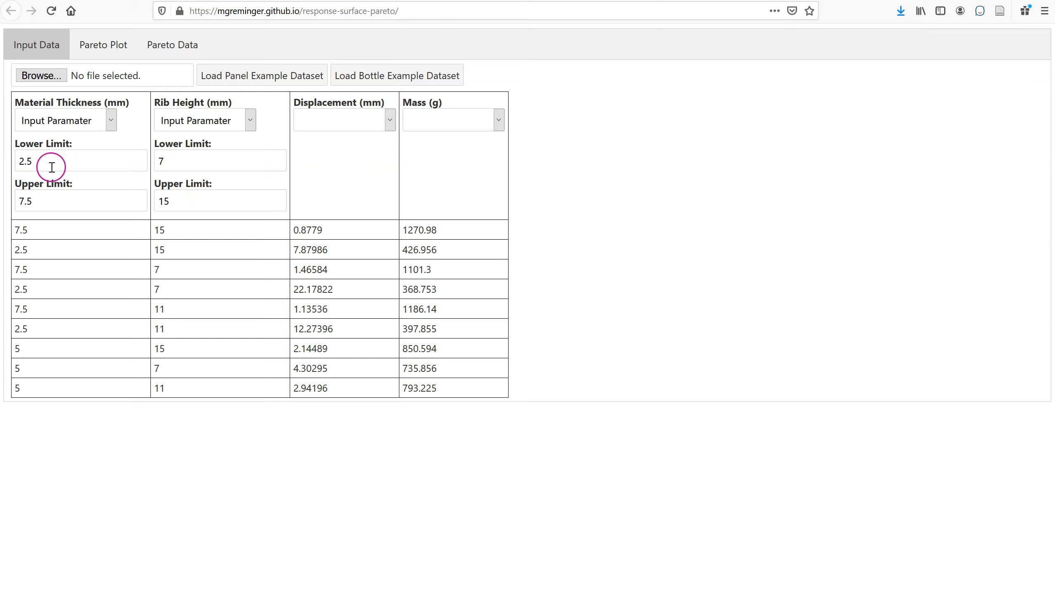
Step: Set both the lower and upper limits of the Material Thickness input to 5
left_click_drag(50, 161, 14, 162)
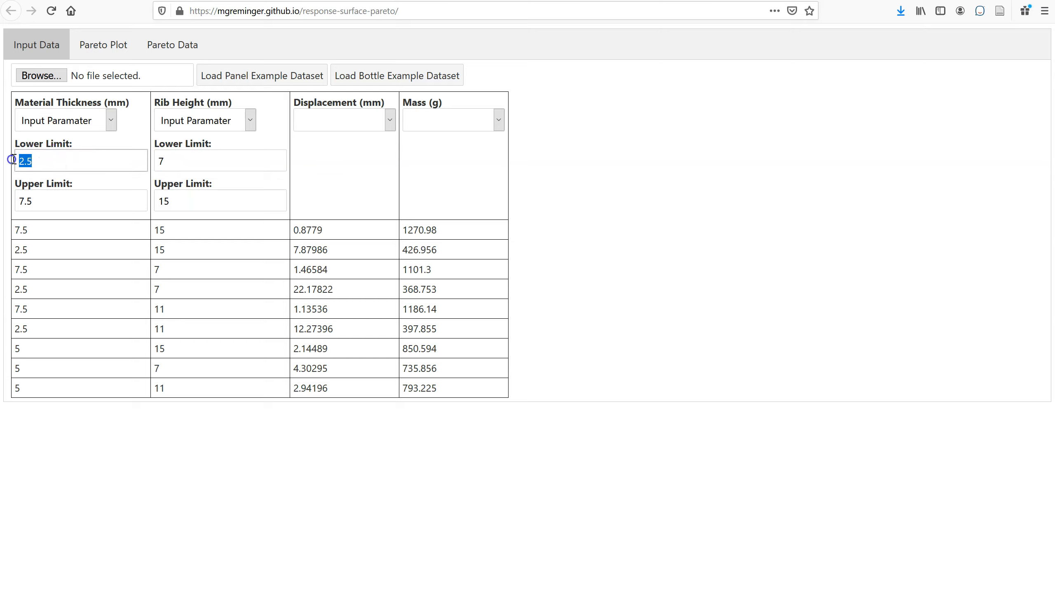
type("5")
double_click(51, 205)
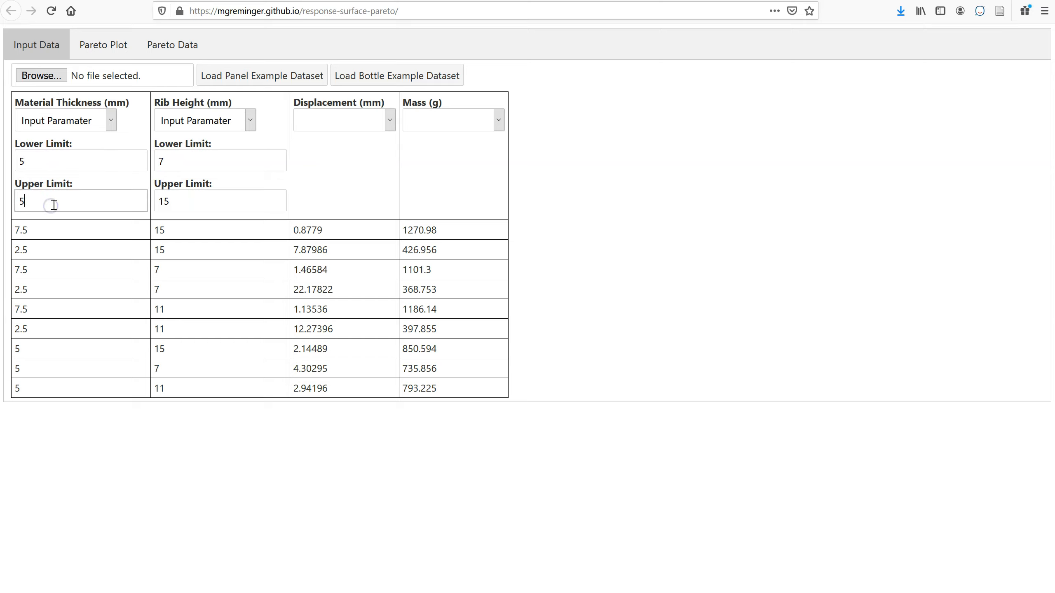
Step: Restore the Material Thickness limits to 2.5 for the lower and 7.5 for the upper
left_click_drag(46, 161, 13, 161)
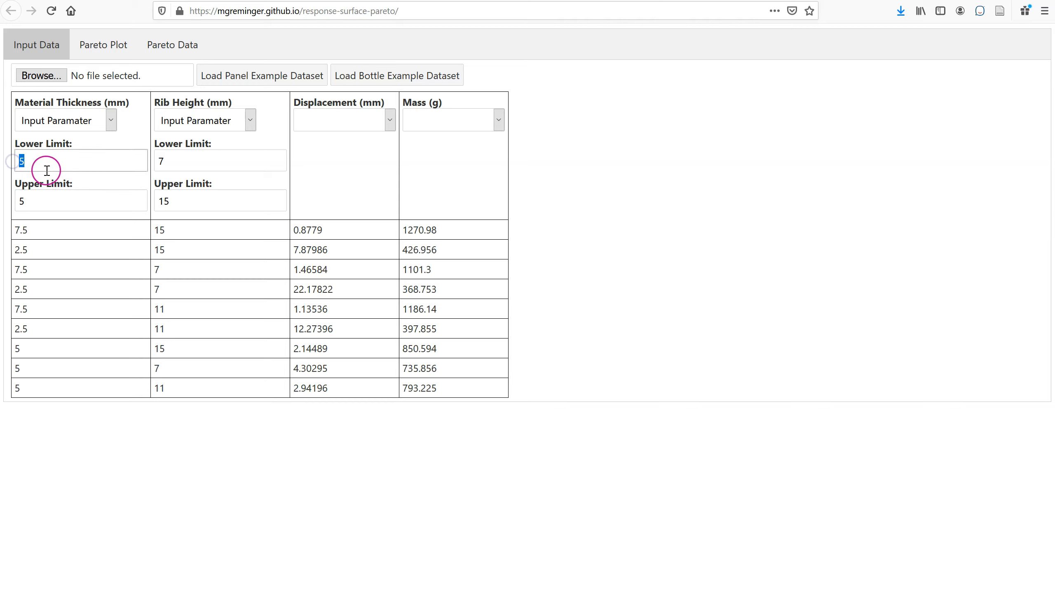
type("2.5")
left_click_drag(6, 200, 25, 200)
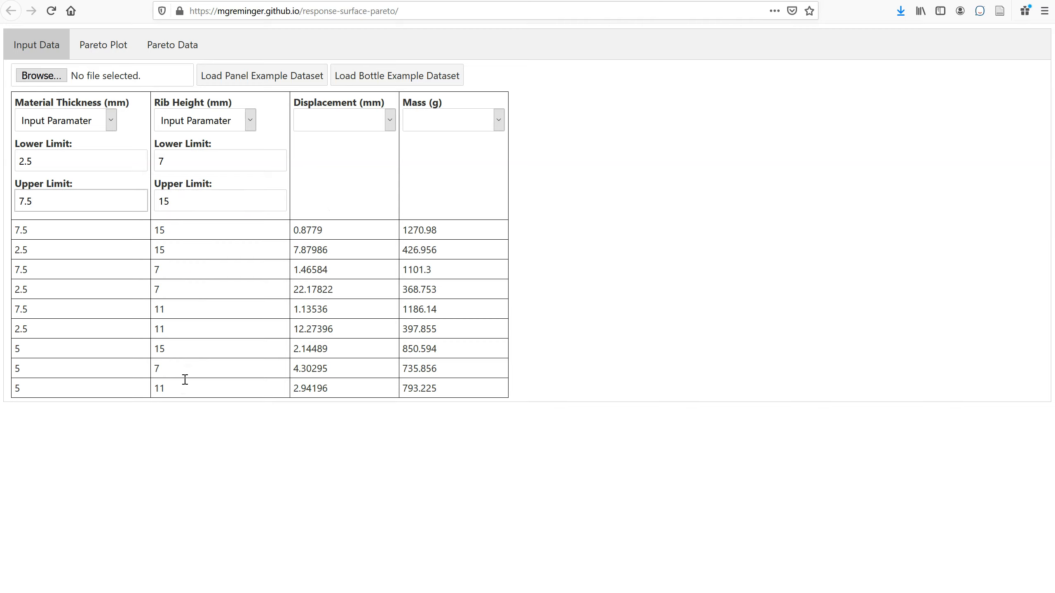
Step: Assign Displacement (mm) and Mass (g) as output parameters with the Minimize goal
left_click(357, 125)
left_click(360, 176)
left_click(442, 122)
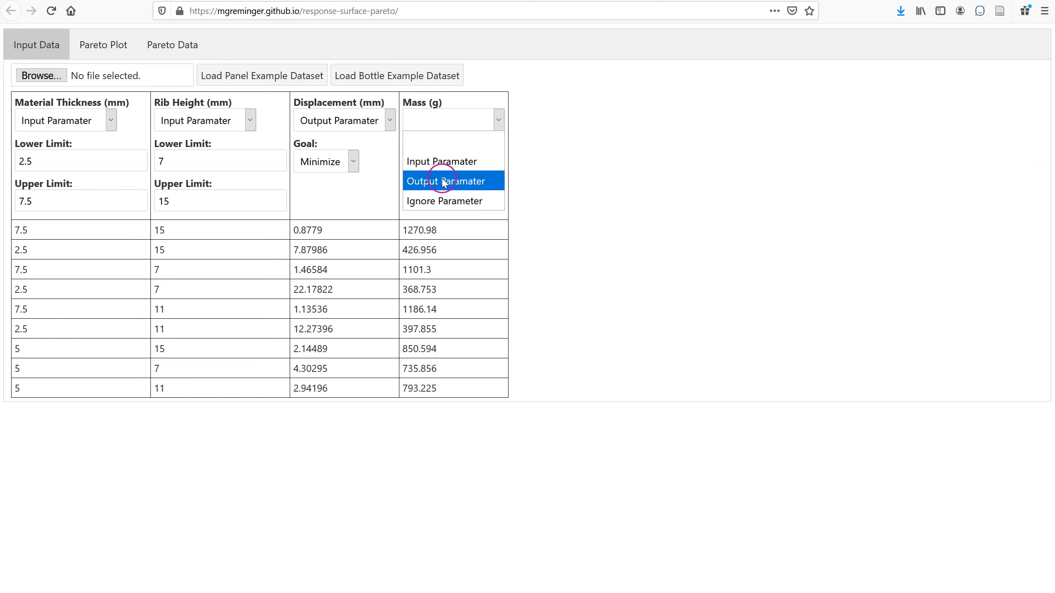
left_click(445, 180)
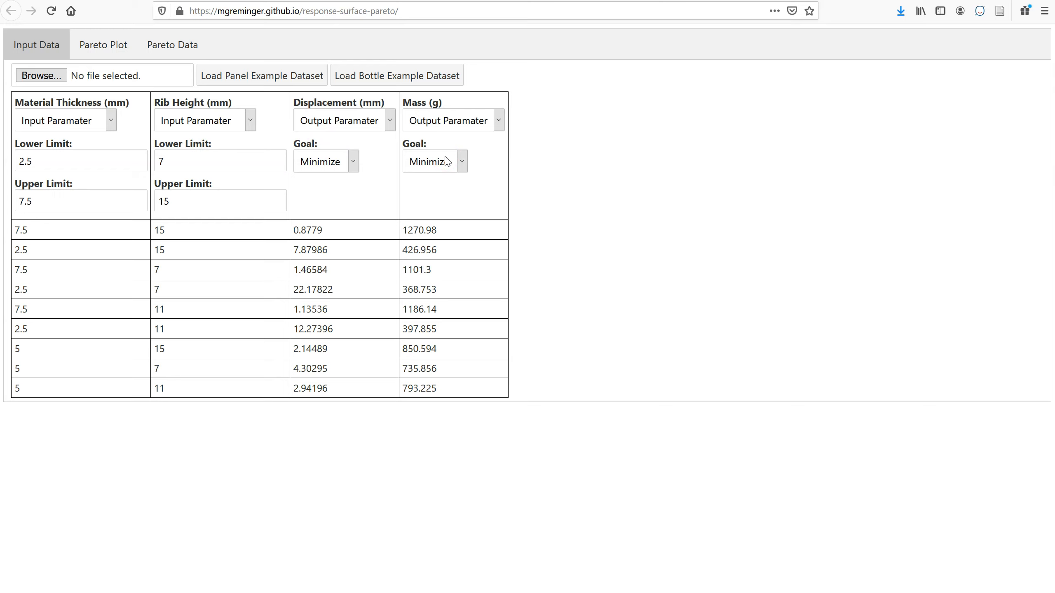
Step: Change Mass (g) to Ignore Parameter and check how the Pareto plot settings respond
left_click(102, 49)
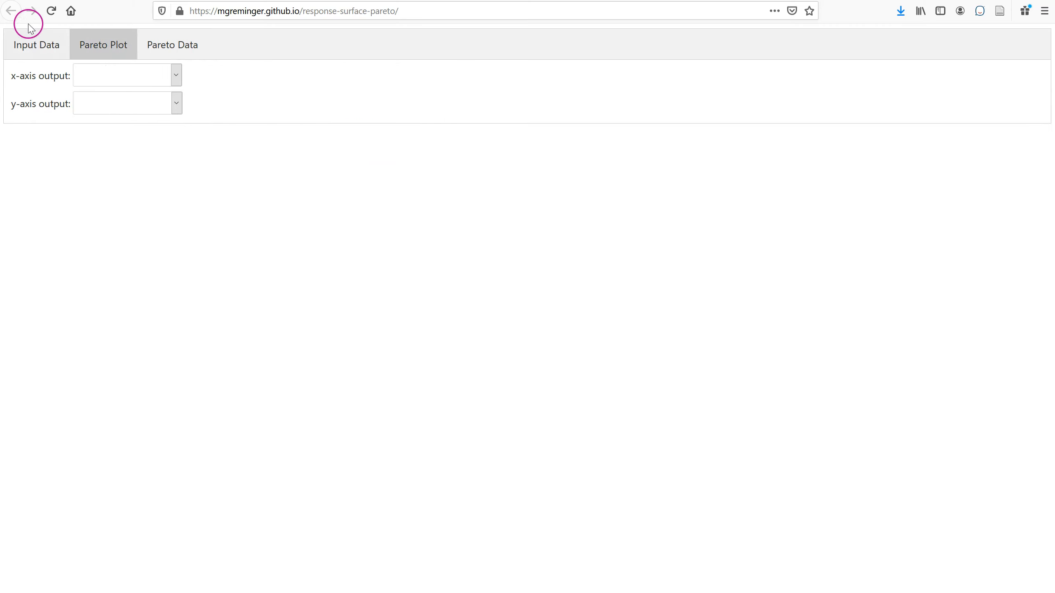
left_click(21, 45)
left_click(445, 120)
left_click(444, 201)
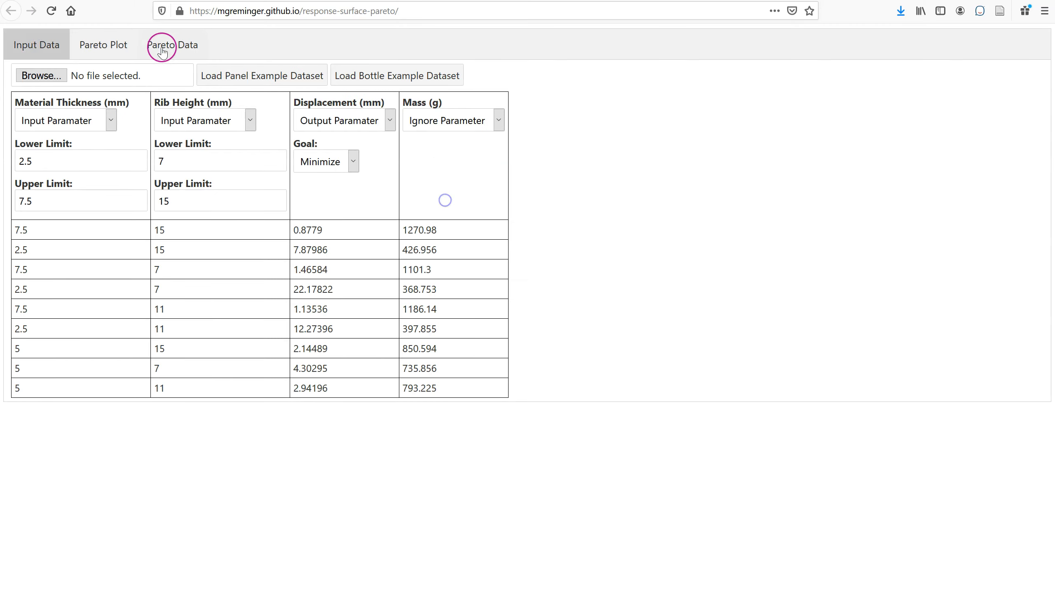
left_click(107, 45)
left_click(36, 44)
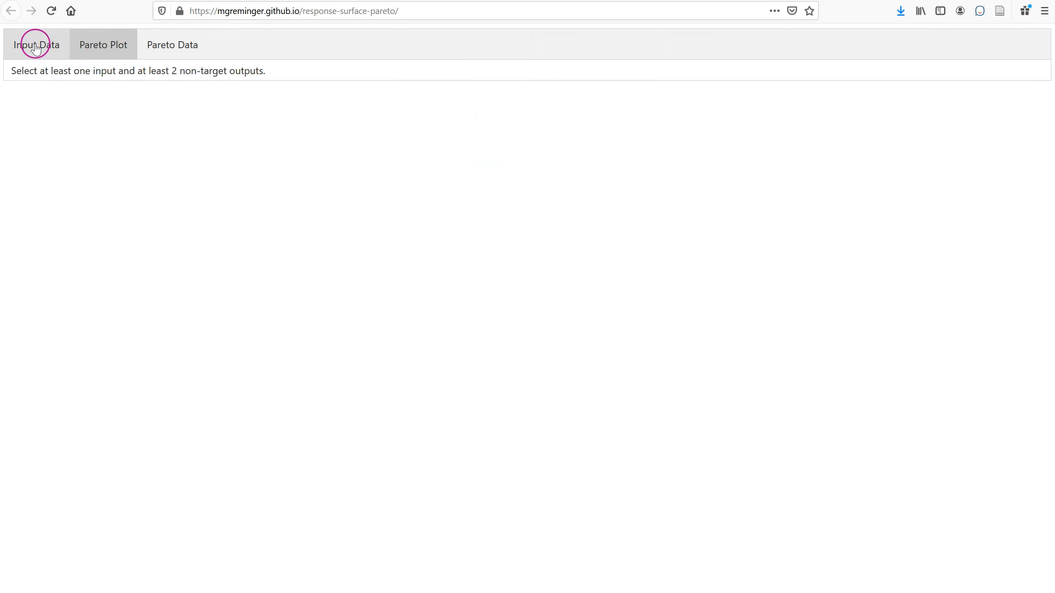
Step: Set Mass (g) back to an output parameter and review its goal options, keeping Minimize
left_click(435, 115)
left_click(453, 116)
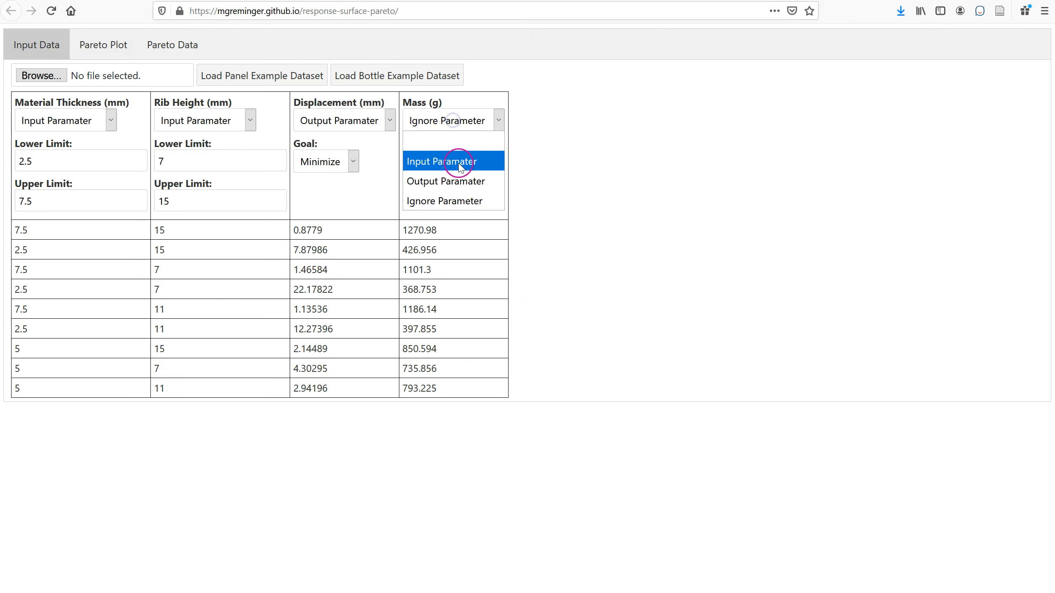
left_click(461, 183)
left_click(435, 161)
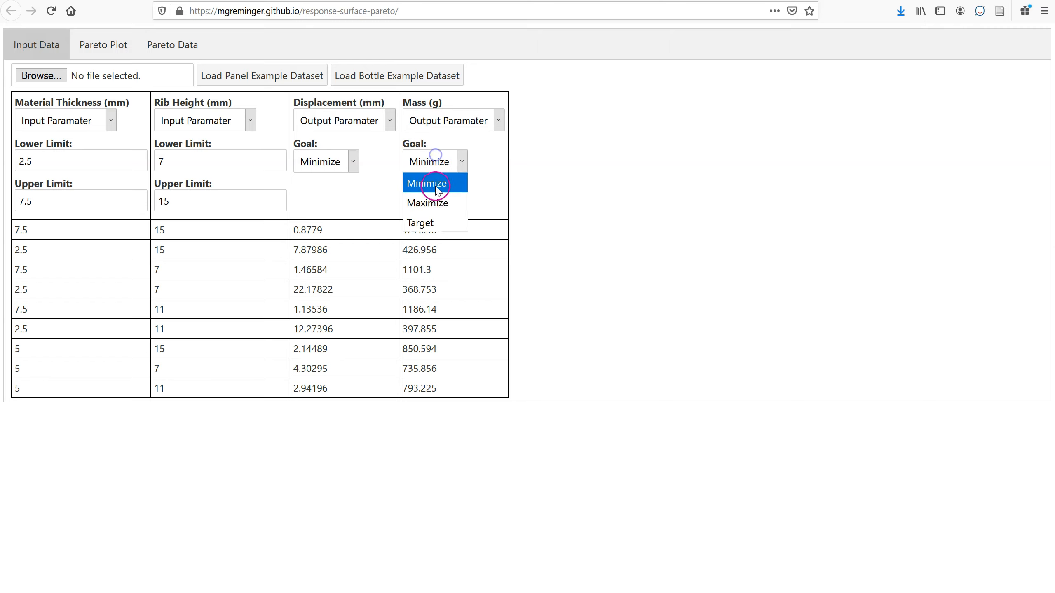
left_click(494, 174)
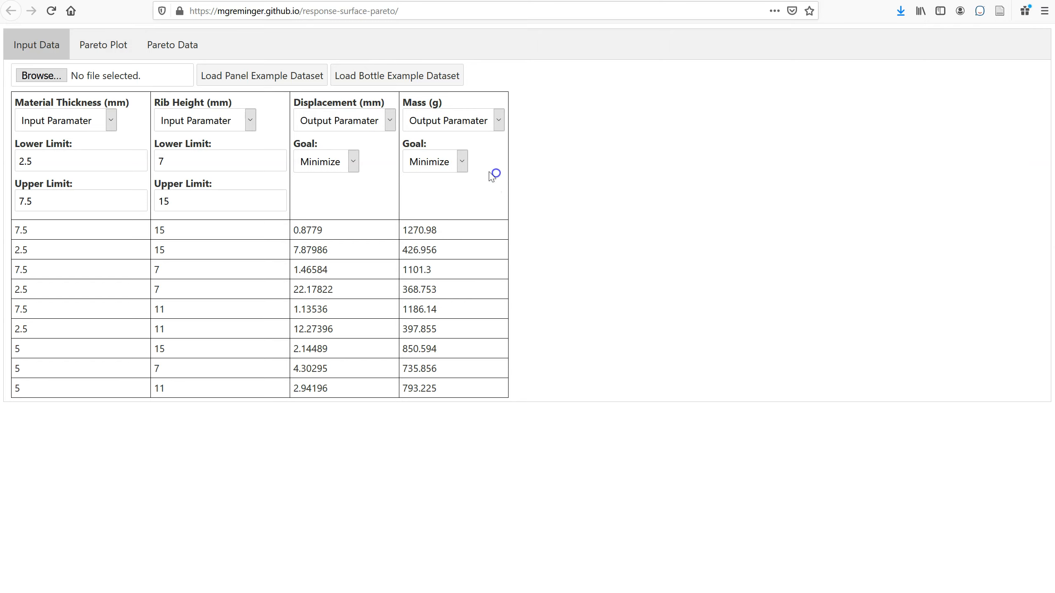
Step: Generate a 10-point Pareto plot with Displacement (mm) on the x-axis and Mass (g) on the y-axis
left_click(118, 43)
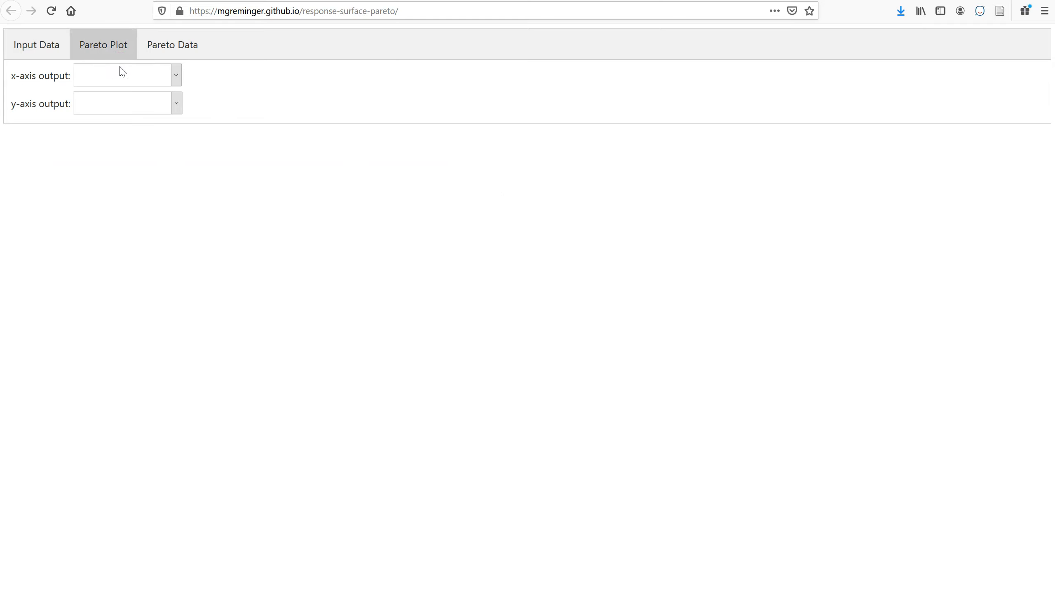
left_click(122, 71)
left_click(122, 111)
left_click(128, 98)
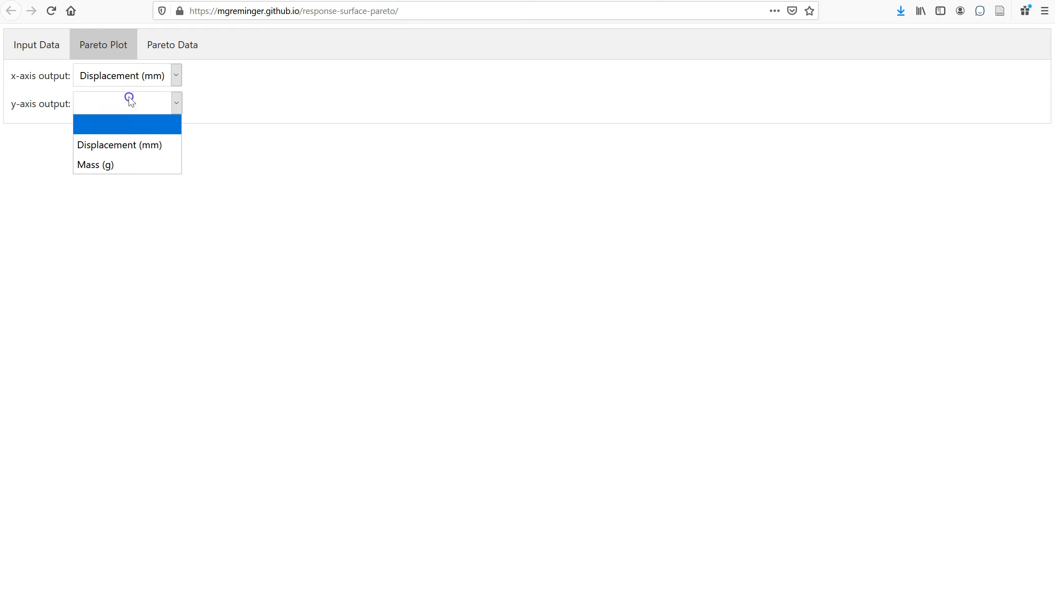
left_click(134, 165)
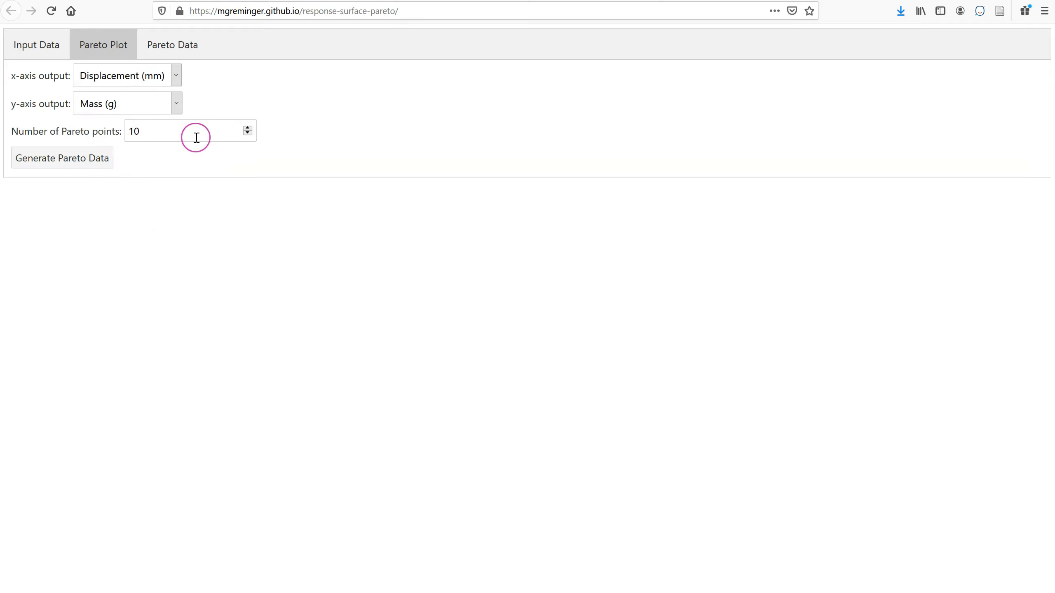
left_click(102, 155)
left_click(91, 165)
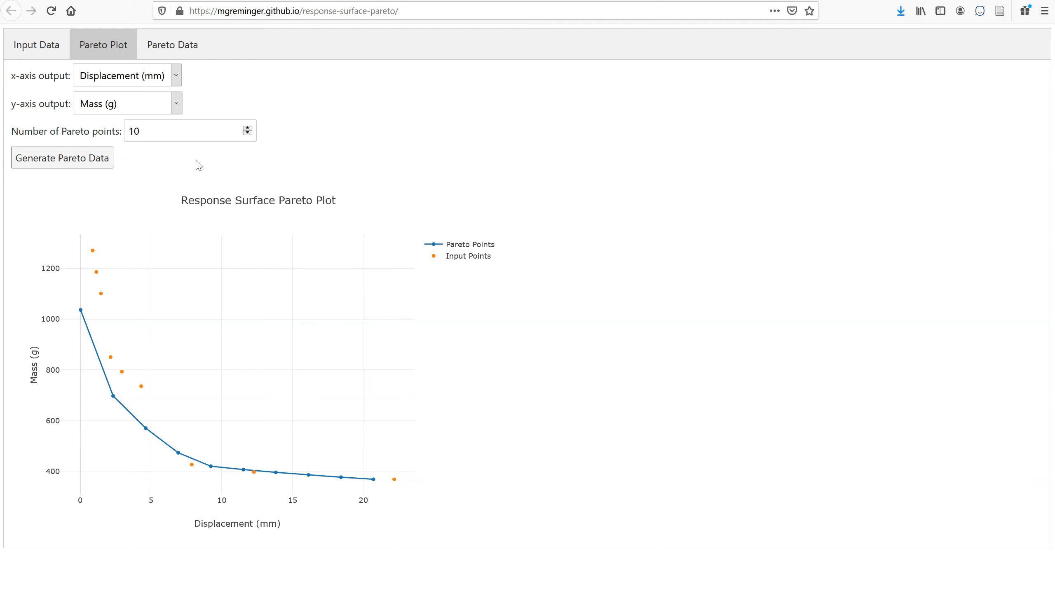
Step: Inspect the input and Pareto points on the plot and compare them with the input data table
mouse_move(102, 257)
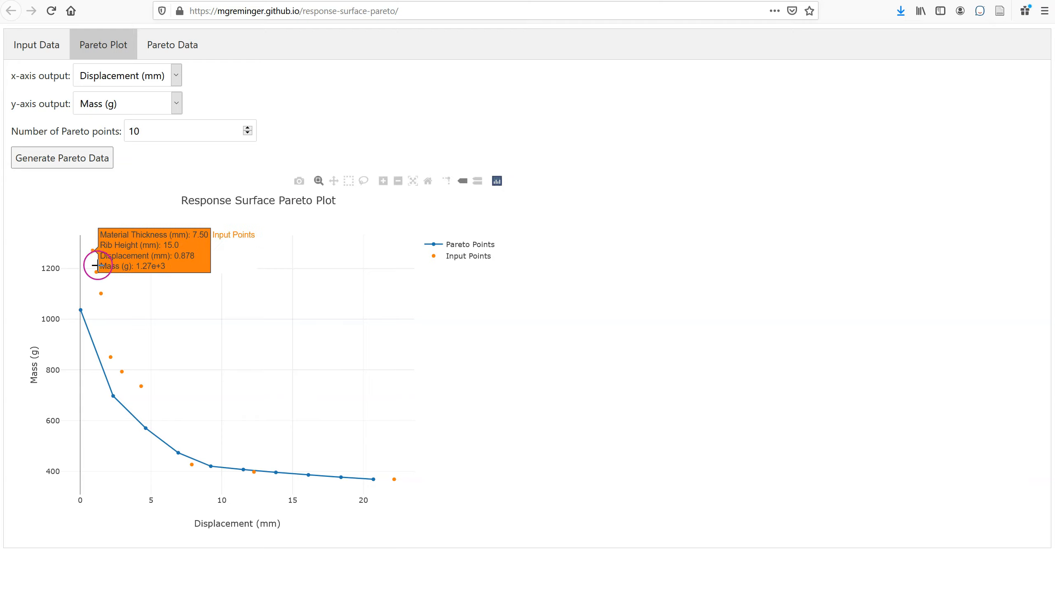
mouse_move(113, 358)
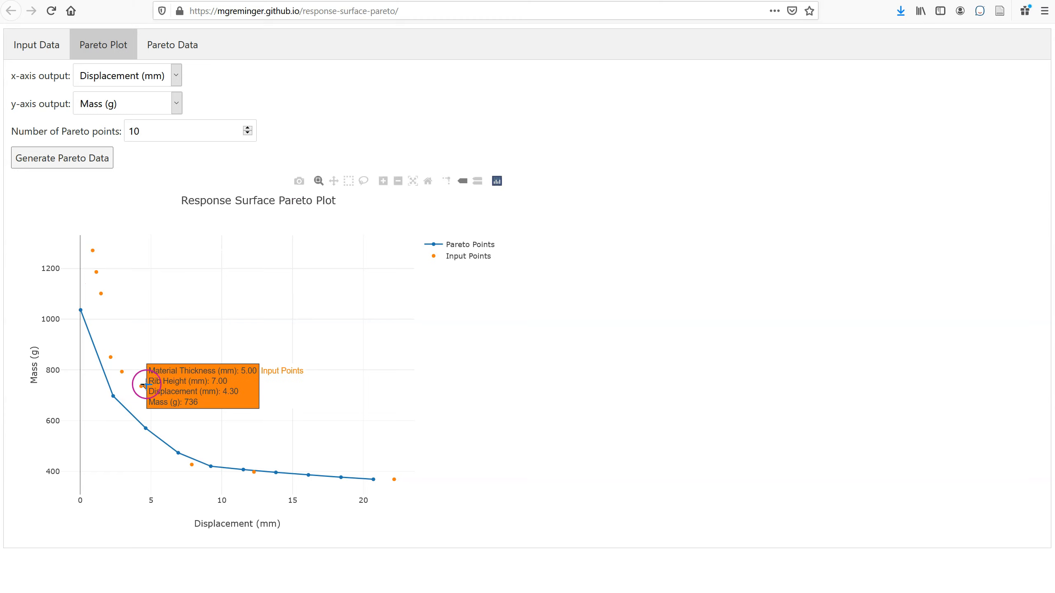
left_click(65, 46)
left_click(131, 43)
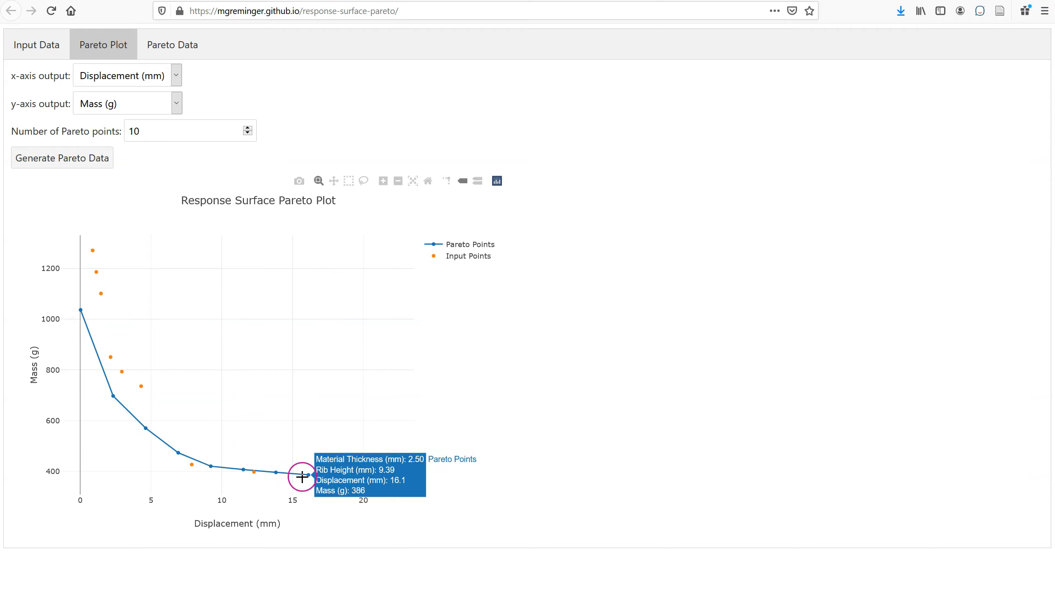
Step: Copy the entire Pareto data table with its headers into a new sheet of the response_surface_data.csv workbook in Excel, starting at cell A1
left_click(186, 45)
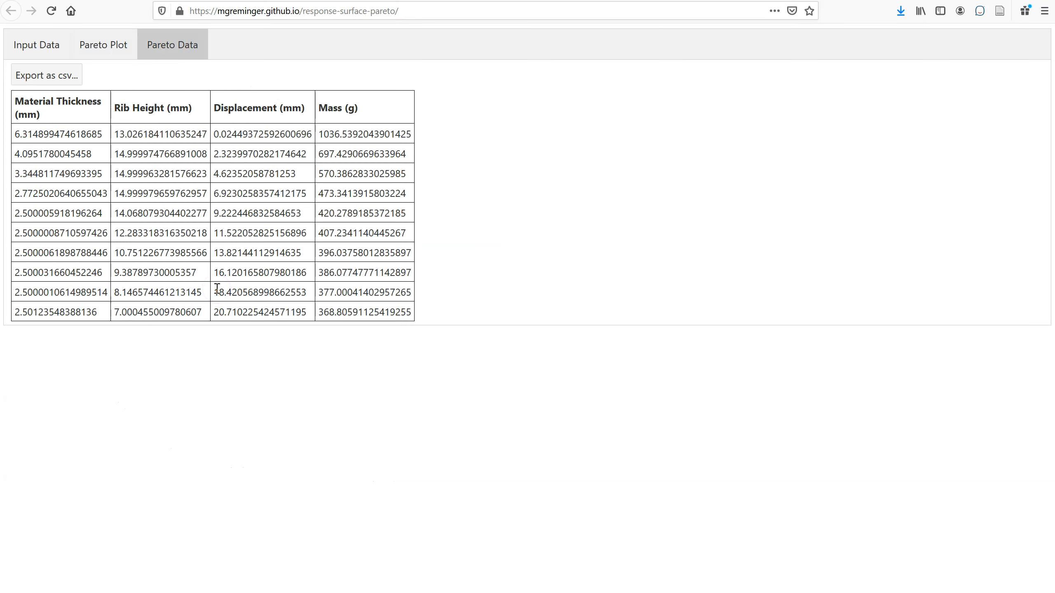
left_click_drag(16, 102, 401, 306)
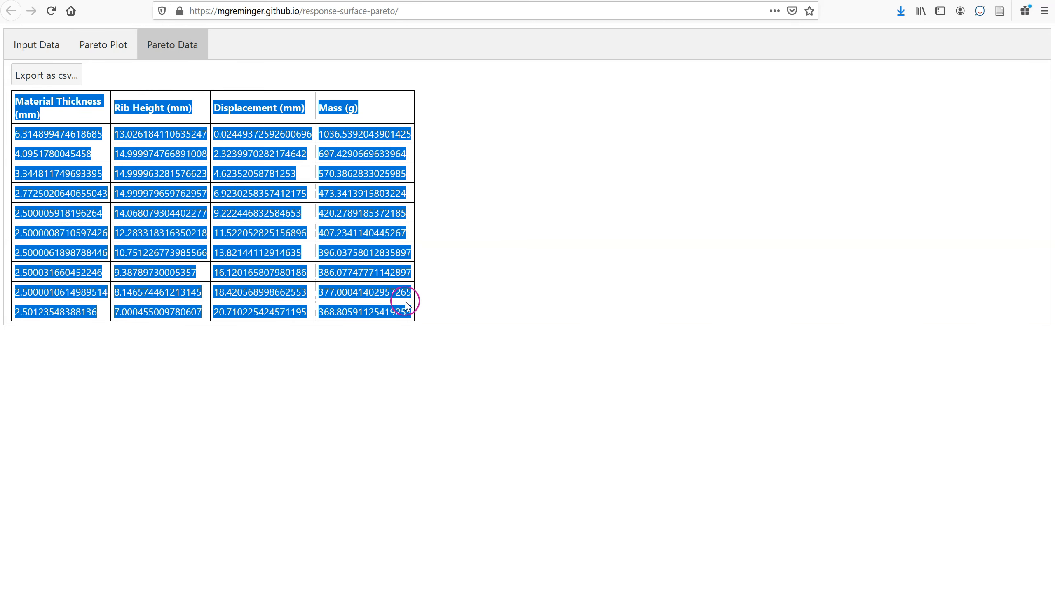
left_click(144, 592)
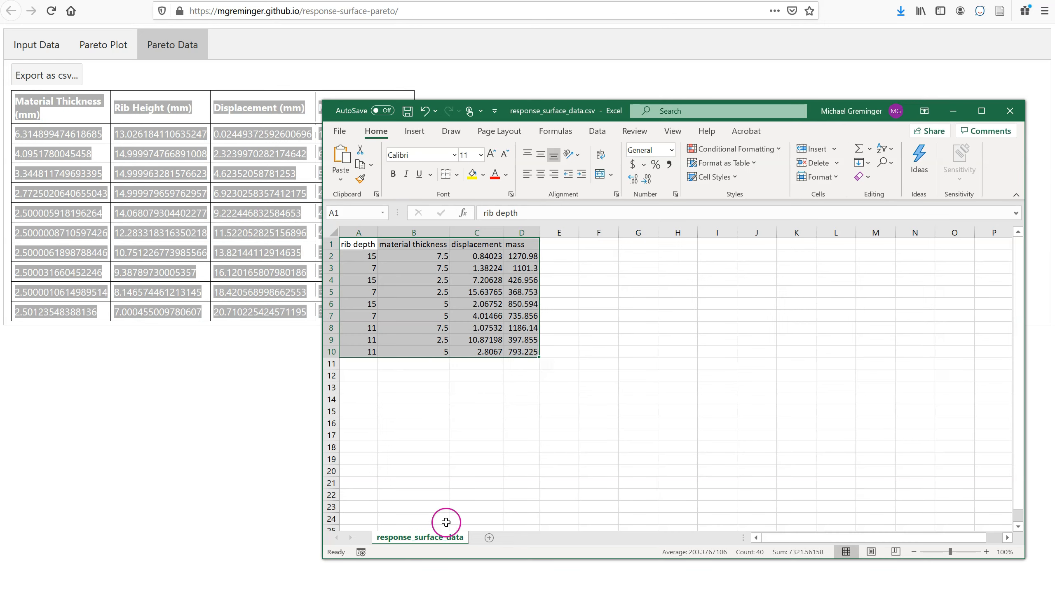
left_click(517, 537)
left_click(376, 242)
type("Material Thickness (mm)\tRib Height (mm)\tDisplacement (mm)\tMass (g) 6.314899\t13.02618\t0.024494\t1036.539 4.095178\t14.99997\t2.323997\t697.4291 3.344812\t14.99996\t4.623521\t570.3863 2.772502\t14.99998\t6.923026\t473.3414 2.500006\t14.06808\t9.222447\t420.2789 2.500001\t12.28332\t11.52205\t407.2341 2.500006\t10.75123\t13.82144\t396.0376 2.500032\t9.387897\t16.12017\t386.0775 2.500001\t8.146574\t18.42057\t377.0004 2.501235\t7.000455\t20.71023\t368.8059")
left_click(559, 338)
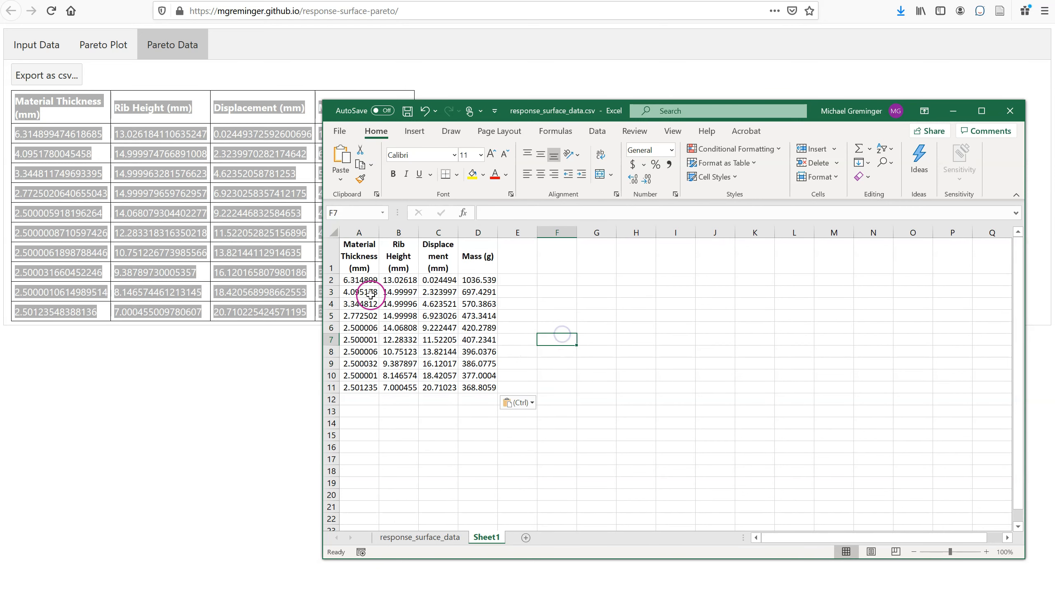
Step: Back in the browser, try exporting the Pareto data as a CSV file
left_click(154, 69)
left_click(58, 83)
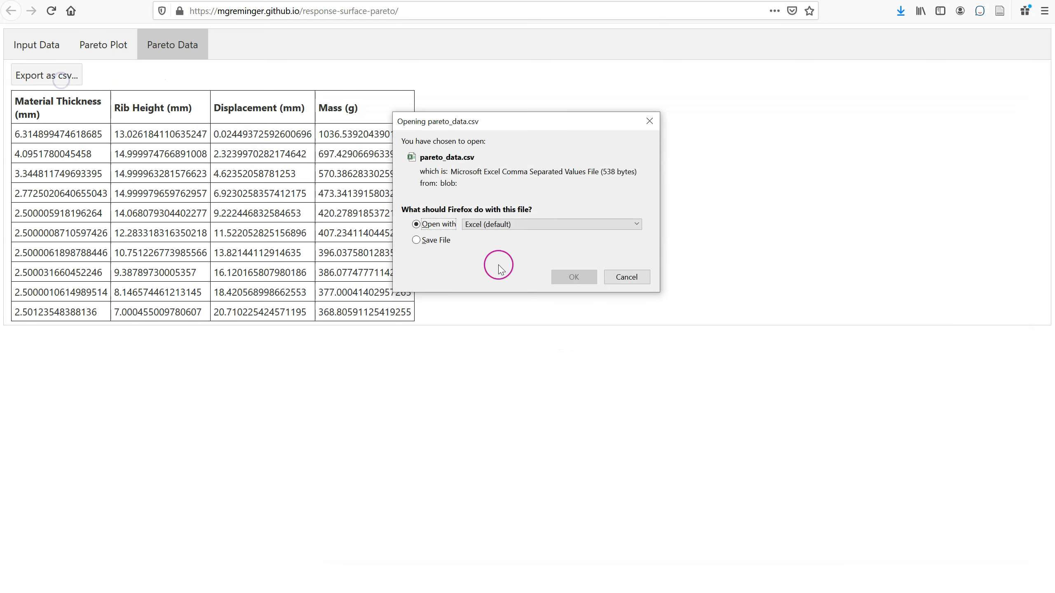
left_click(628, 275)
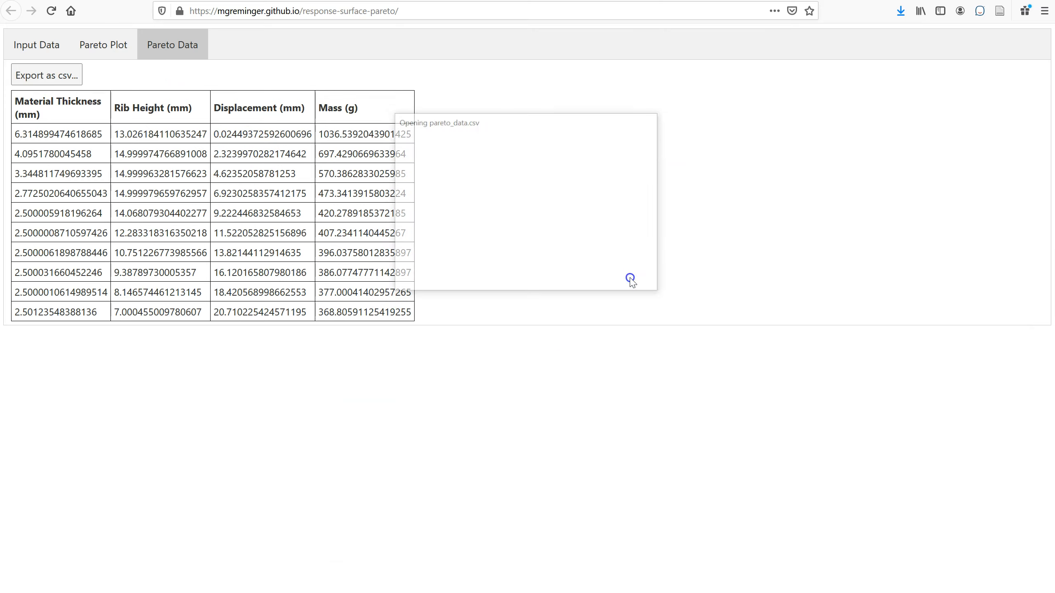
Step: Examine the parameter values of the Pareto points on the plot against the limits set for the inputs
left_click(112, 45)
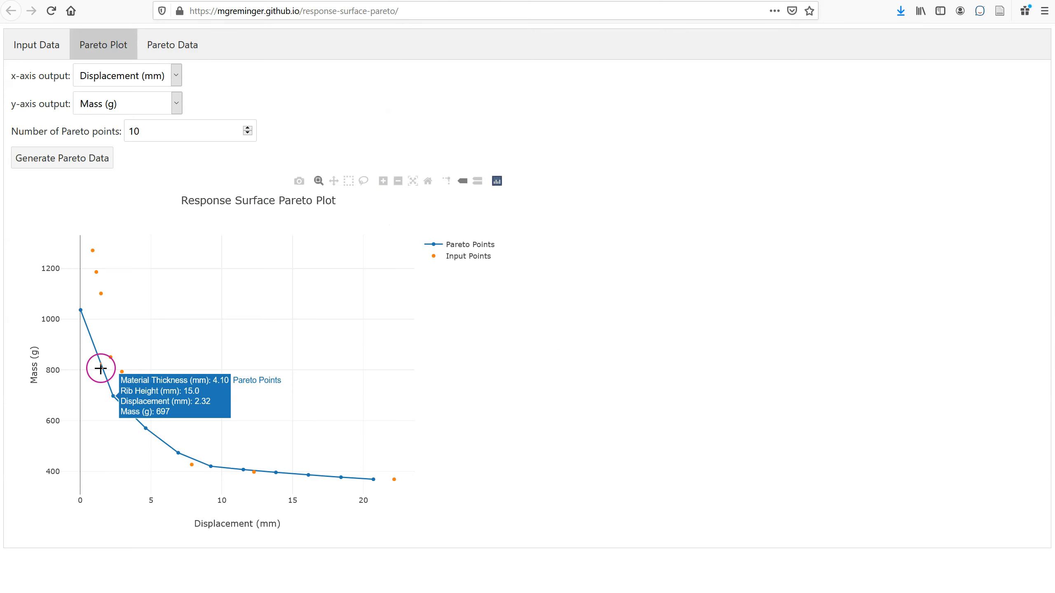
mouse_move(209, 474)
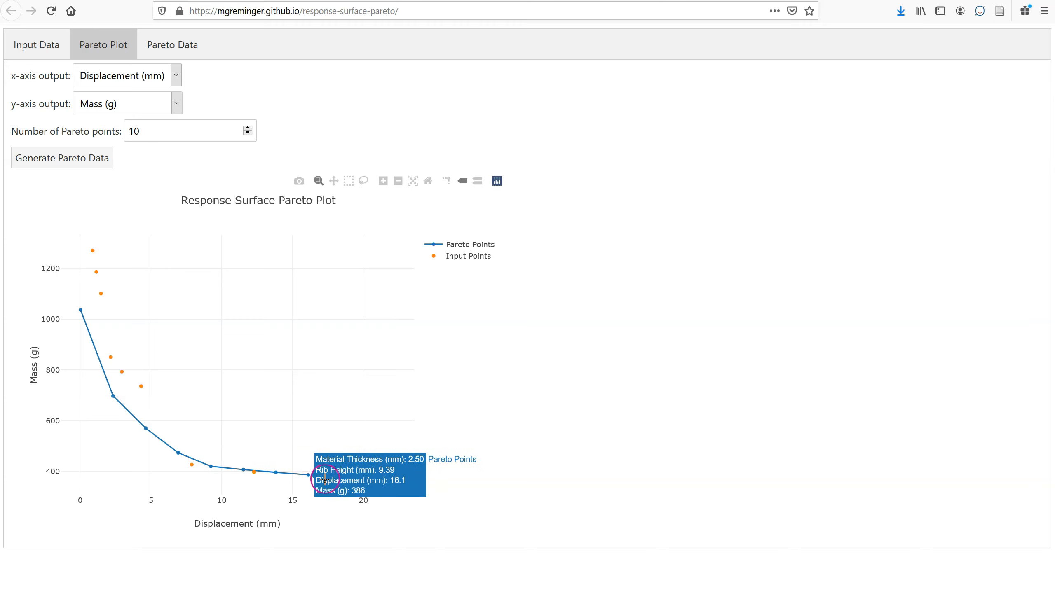
left_click(37, 44)
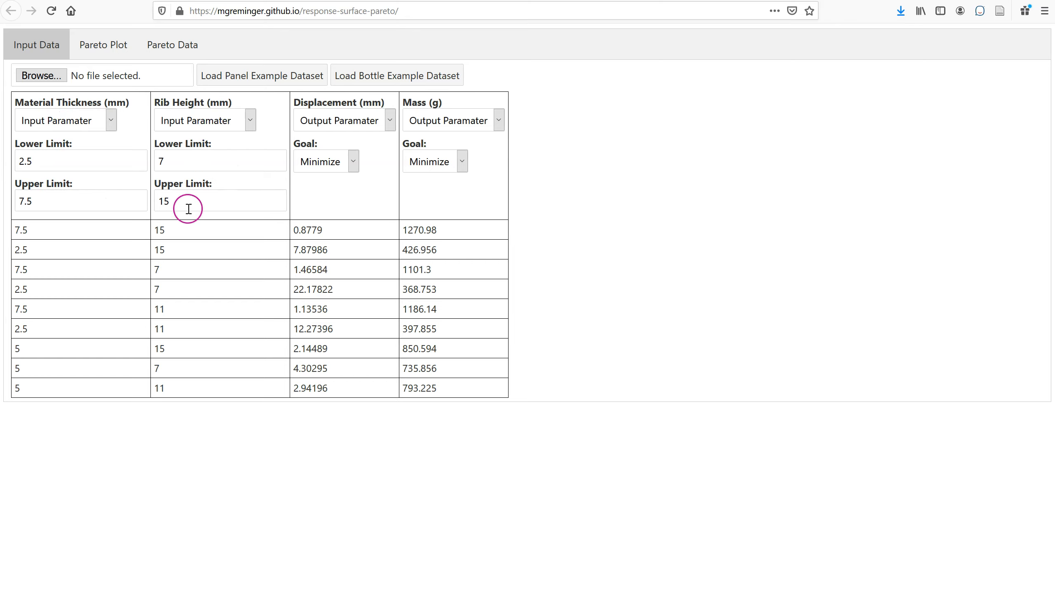
Step: Regenerate the Pareto plot with 100 Pareto points and return to the input data
left_click(99, 45)
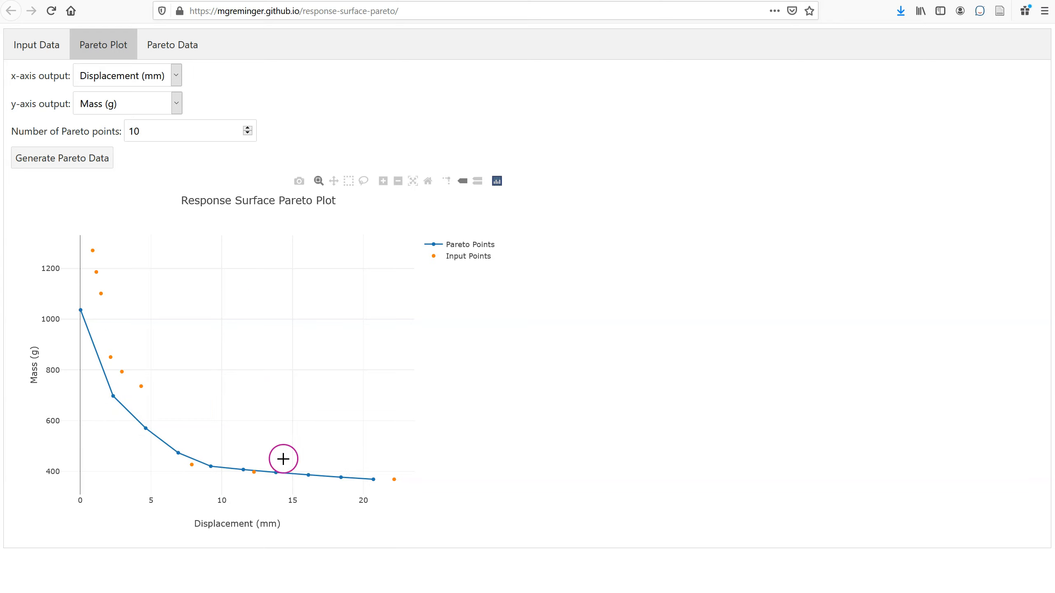
double_click(147, 132)
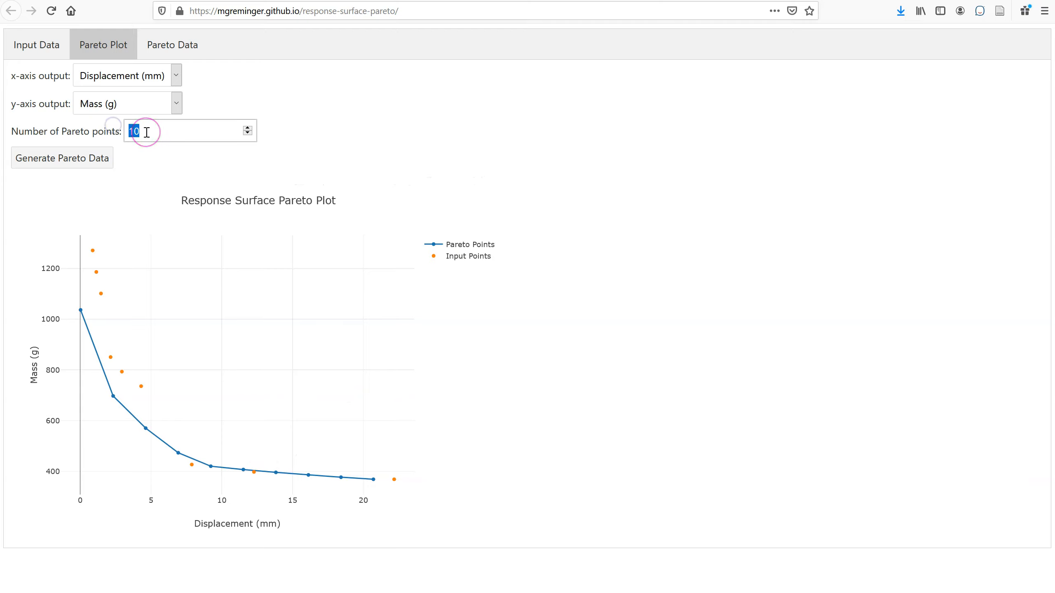
left_click(75, 157)
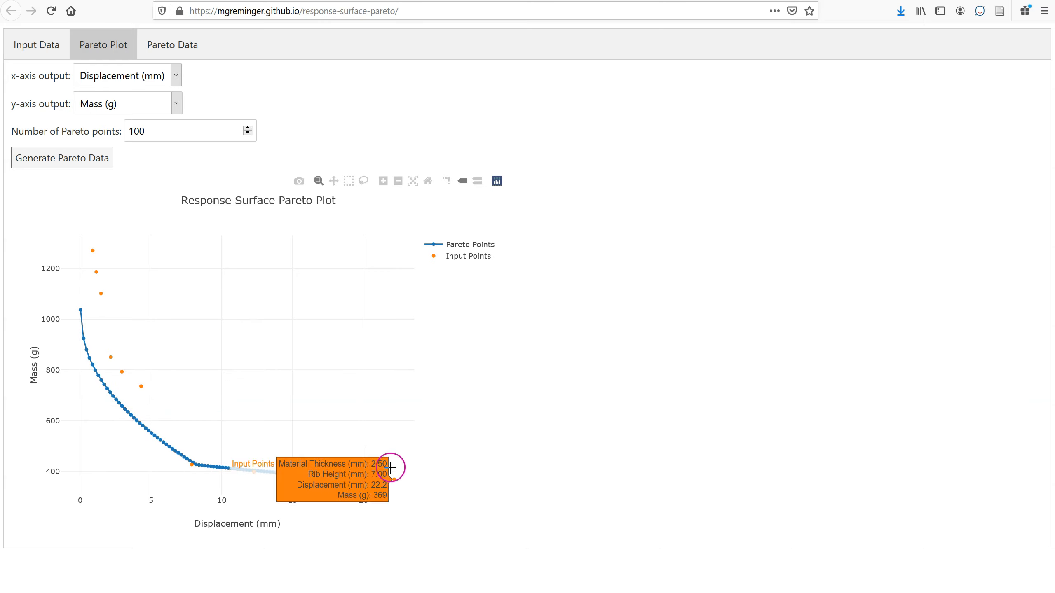
left_click(37, 42)
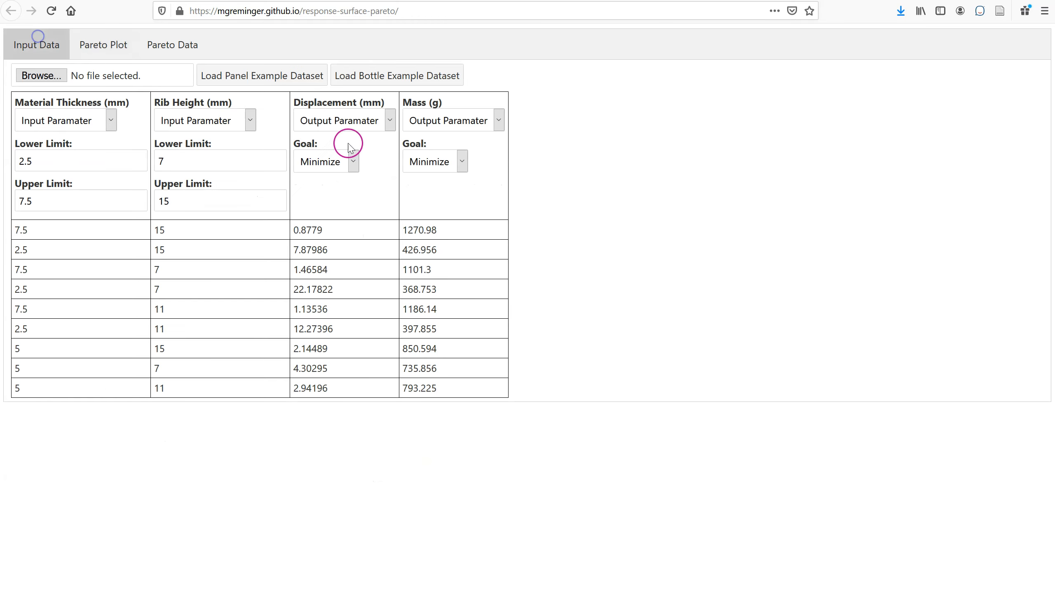
Step: Load the bottle example dataset and look through its runs
left_click(423, 80)
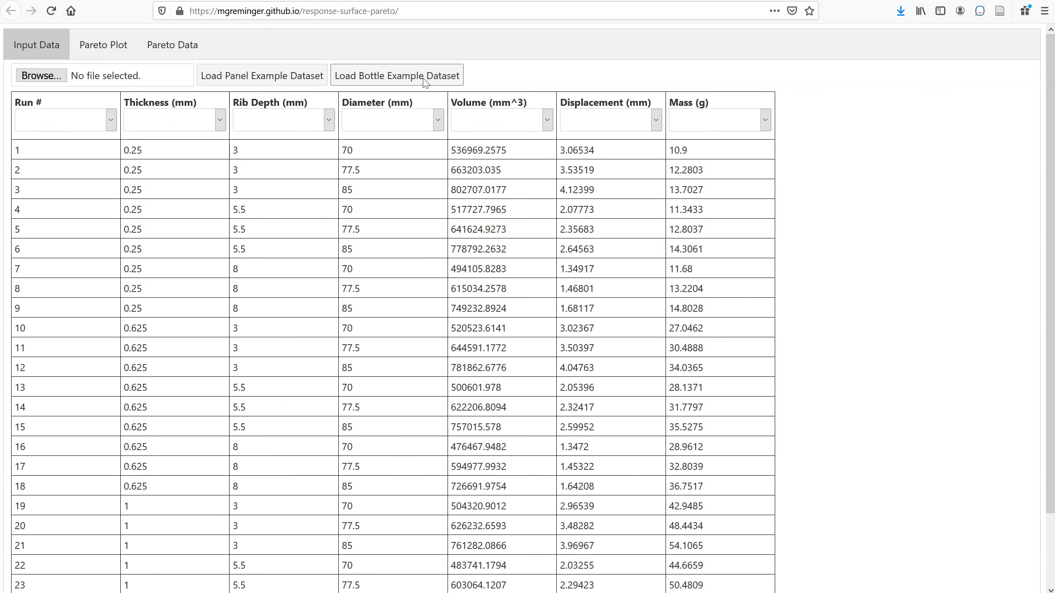
scroll(490, 233, "down", 2)
scroll(490, 241, "up", 2)
scroll(461, 249, "down", 1)
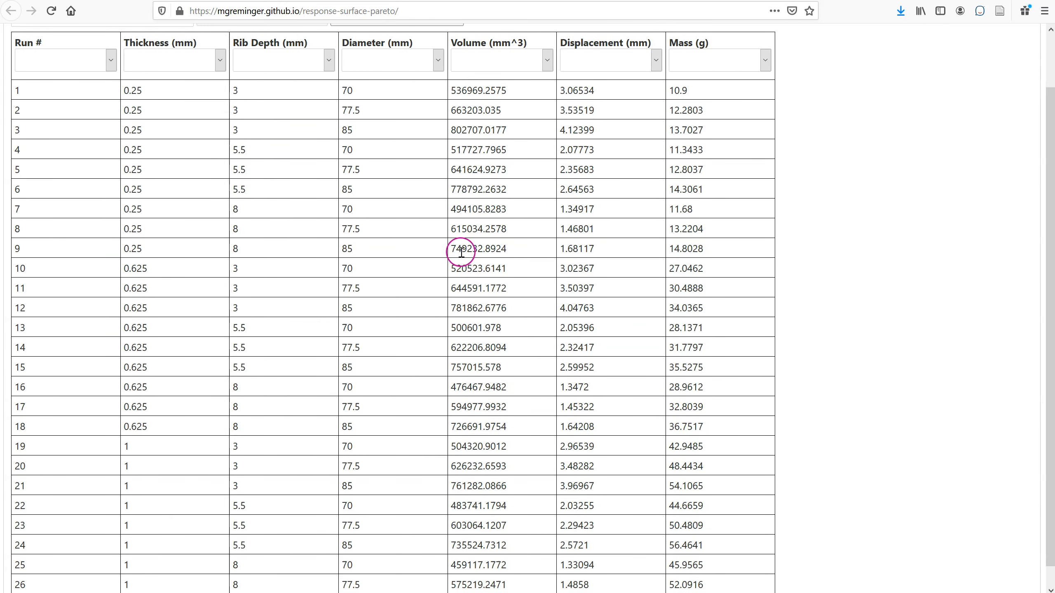
scroll(162, 411, "up", 1)
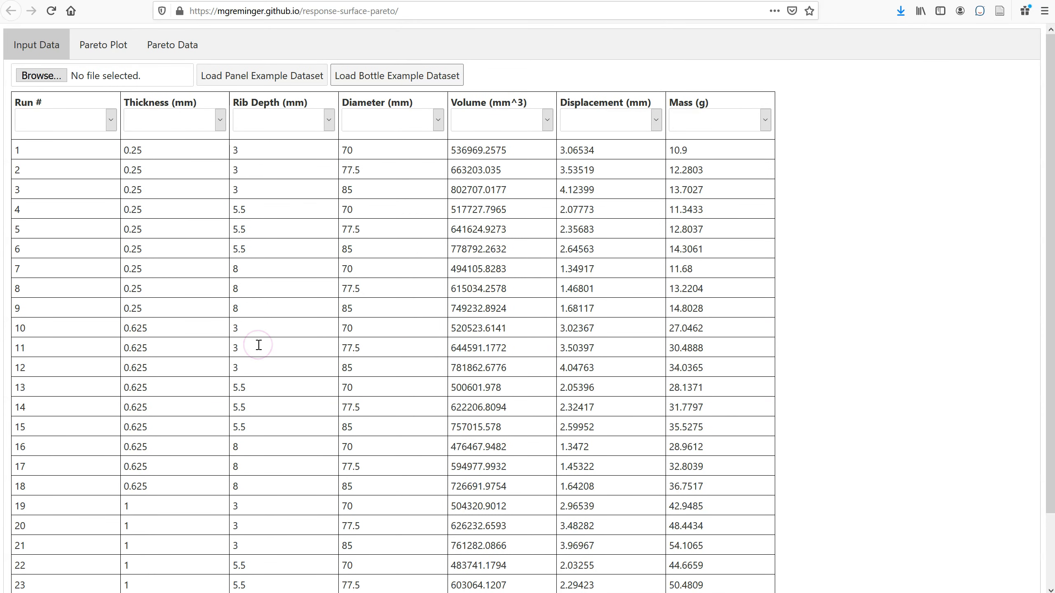
scroll(201, 279, "down", 1)
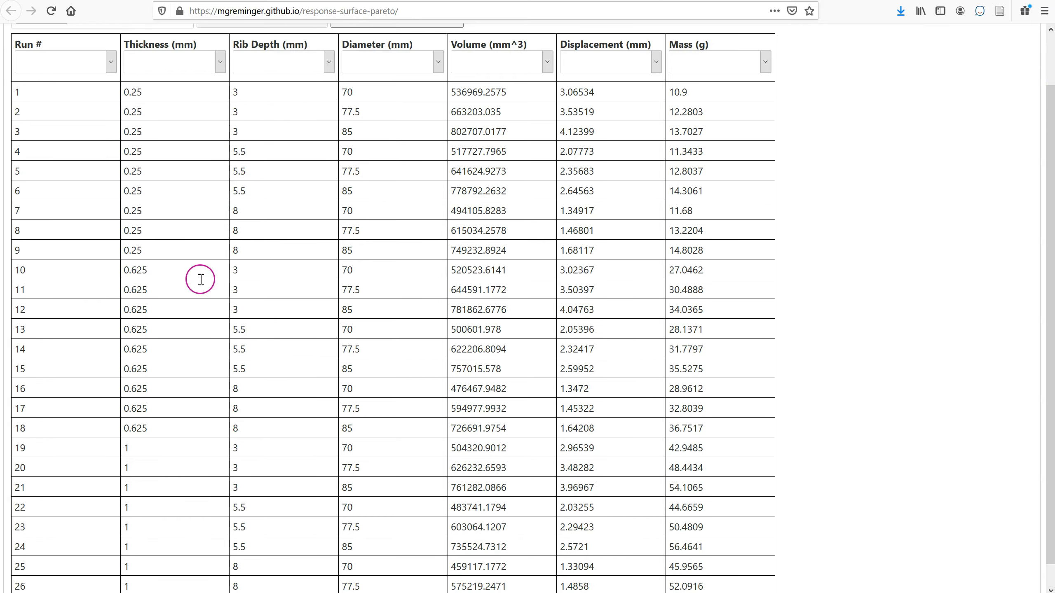
scroll(196, 295, "up", 1)
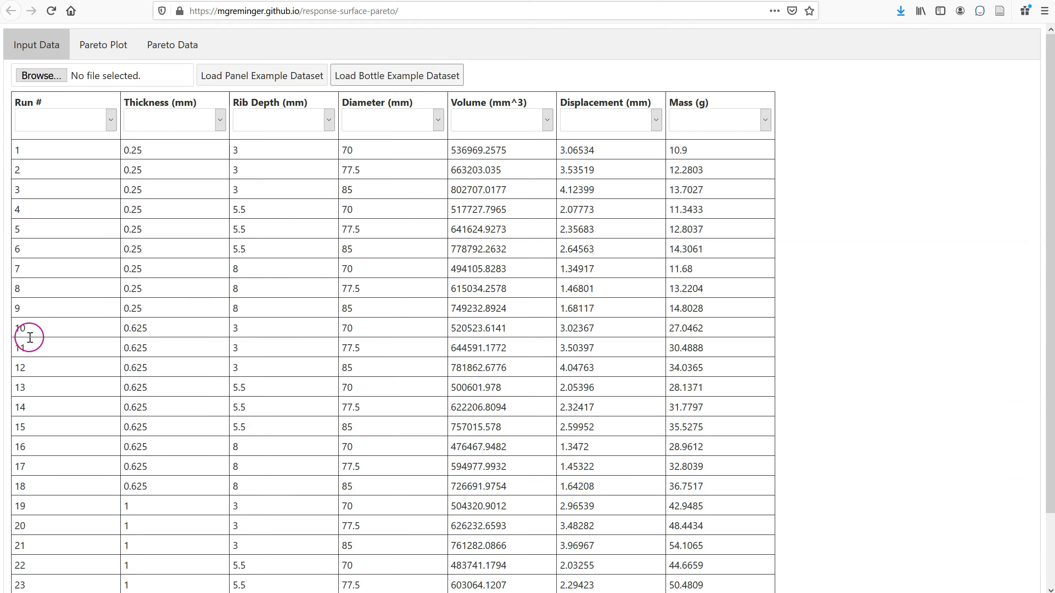
Step: Set the Run # column to be ignored and make Thickness, Rib Depth and Diameter input parameters
left_click(88, 118)
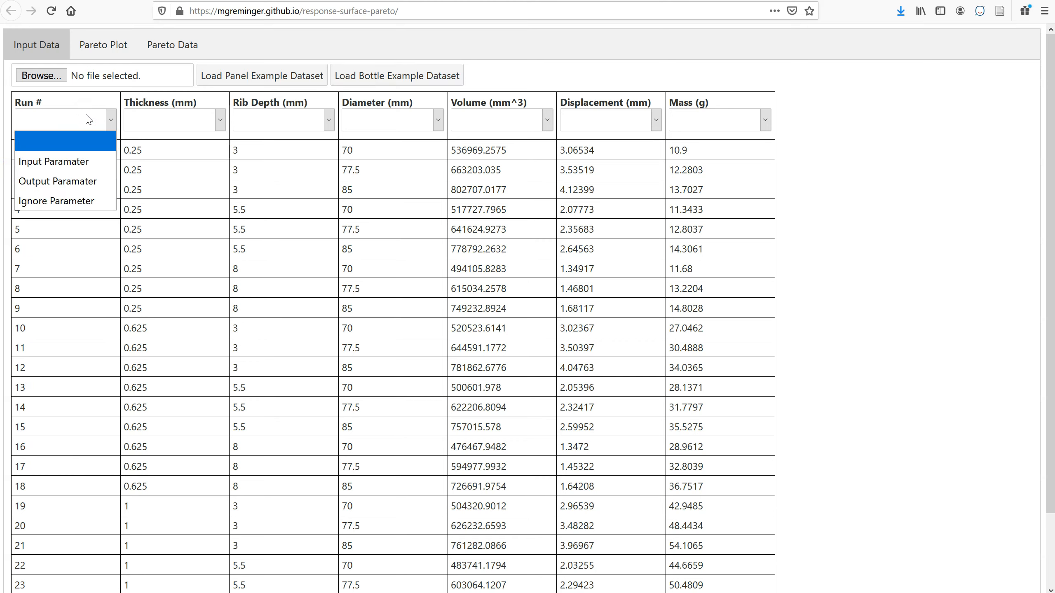
left_click(56, 200)
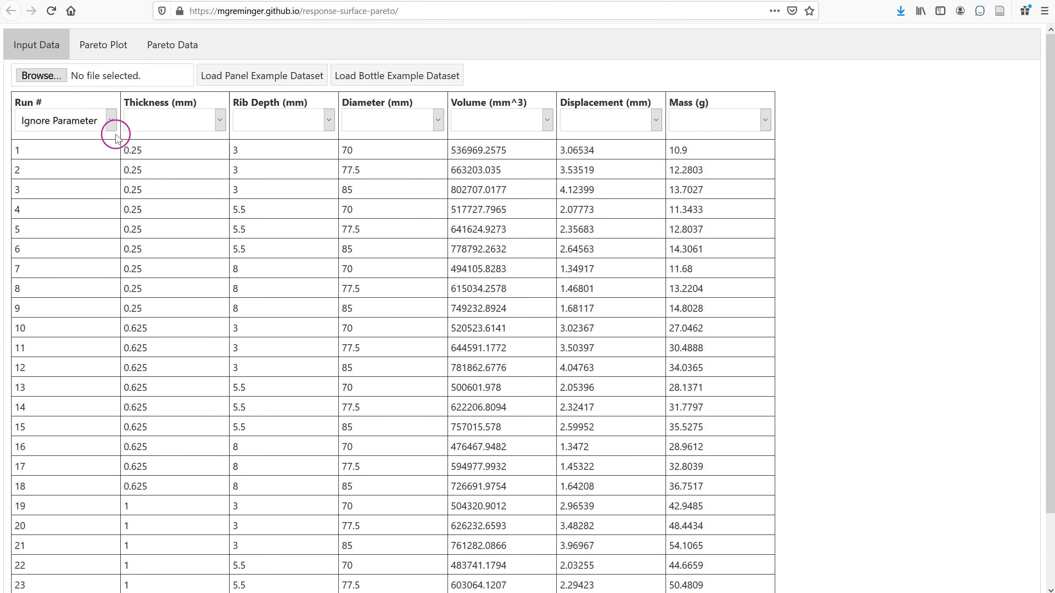
left_click(190, 124)
left_click(187, 162)
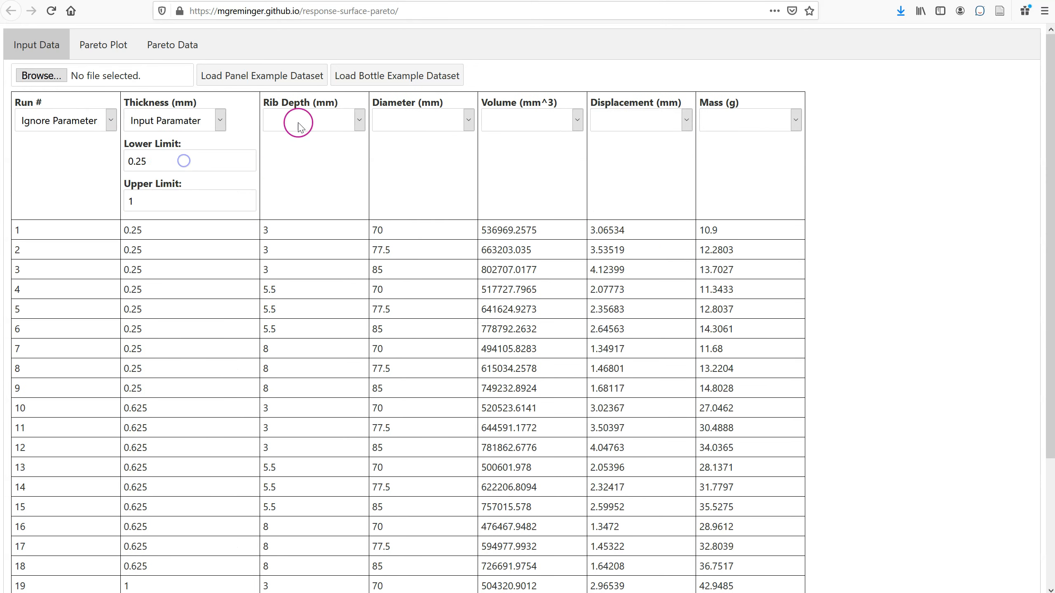
left_click(302, 117)
left_click(319, 168)
left_click(452, 119)
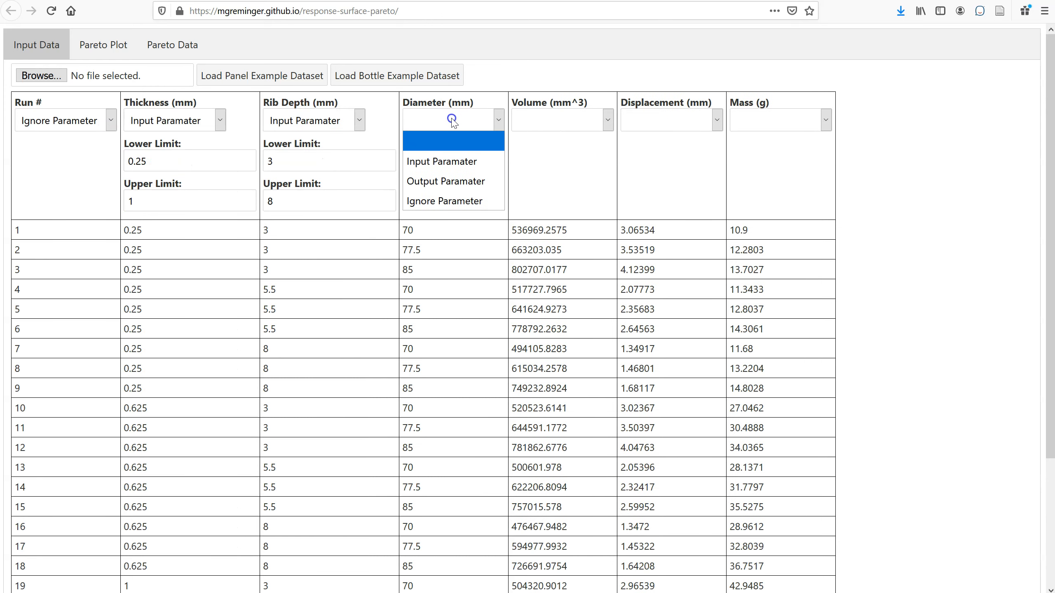
left_click(452, 162)
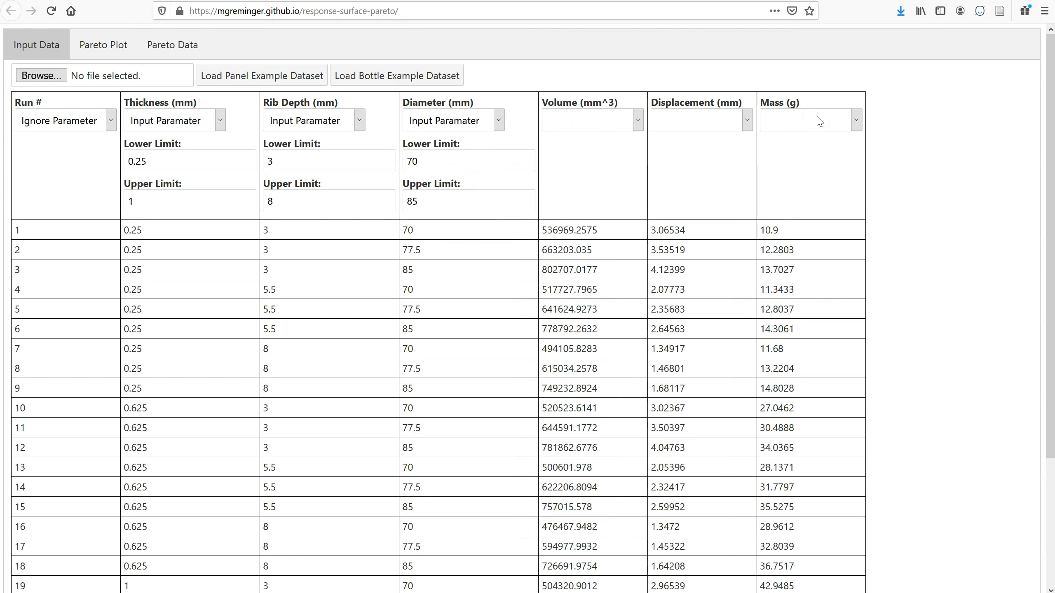
Step: Make Displacement, Mass and Volume output parameters
left_click(609, 128)
left_click(724, 134)
left_click(708, 120)
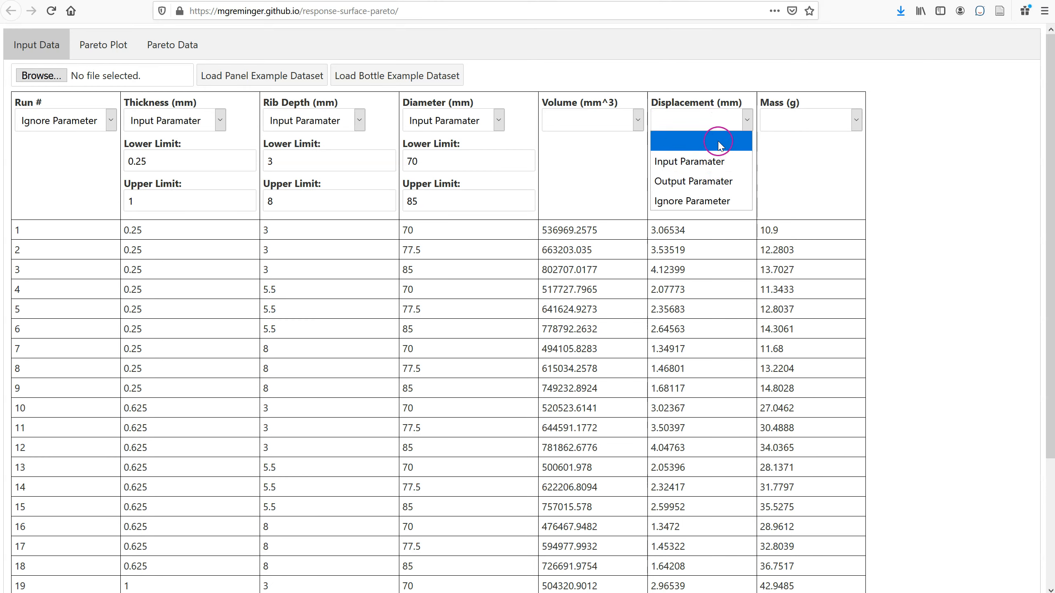
left_click(701, 182)
left_click(817, 120)
left_click(803, 182)
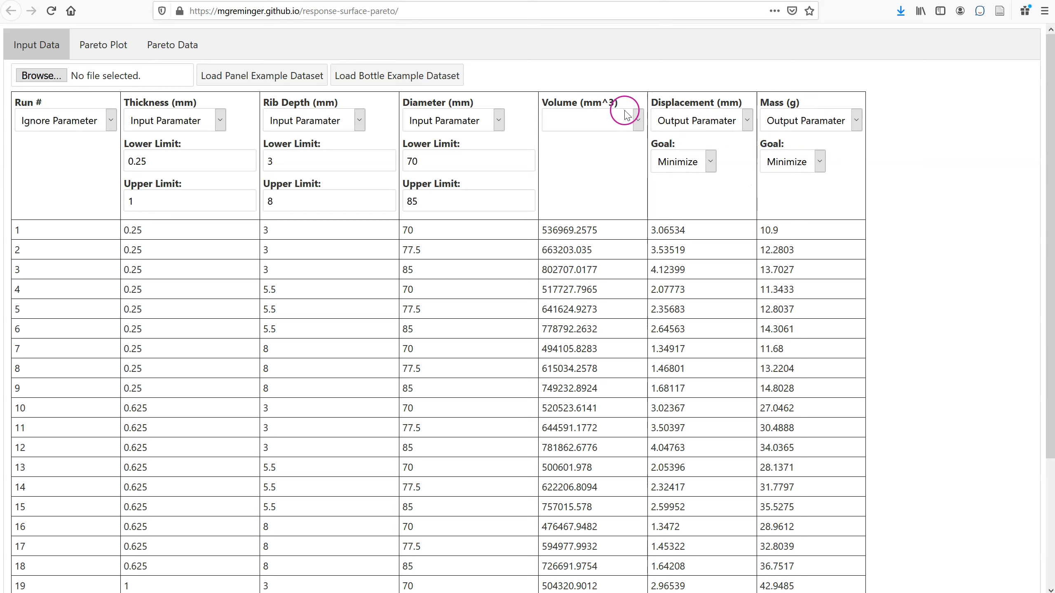
left_click(617, 120)
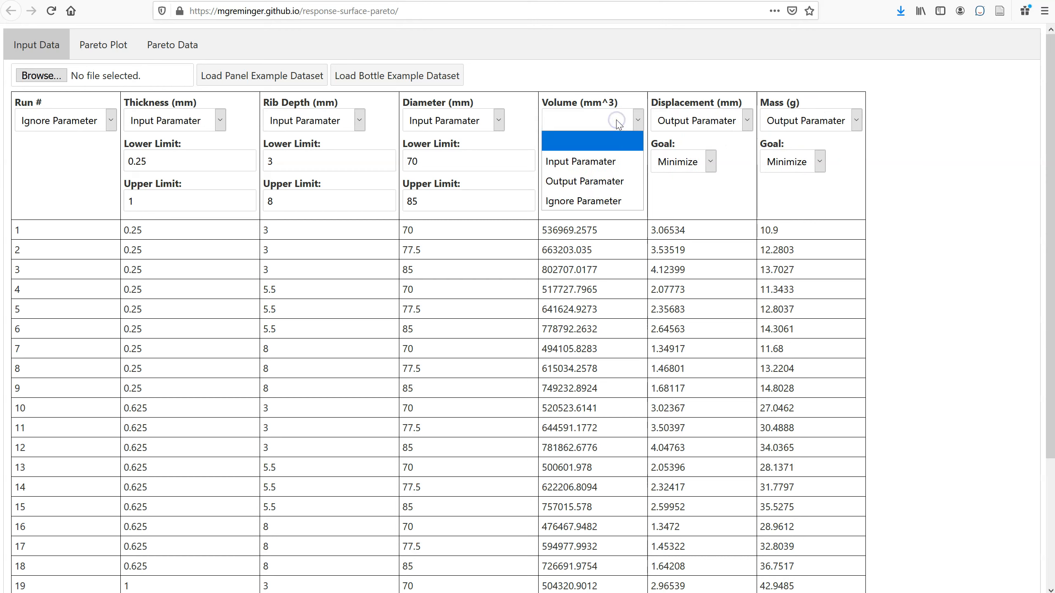
left_click(606, 182)
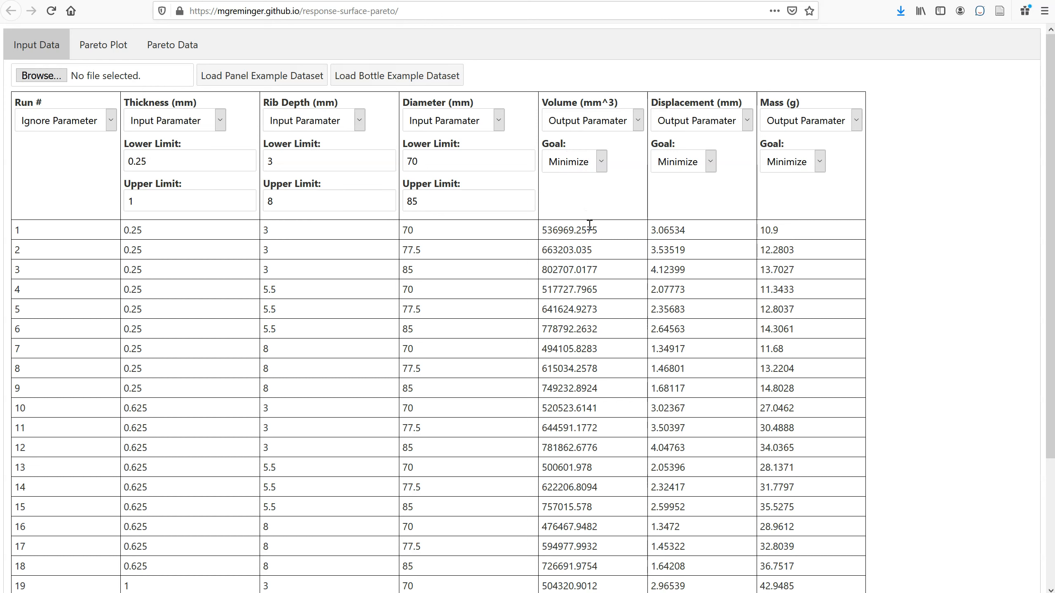
Step: Set the Volume goal to a target of 600000 and compare it with the volumes in the dataset
left_click(569, 168)
left_click(571, 223)
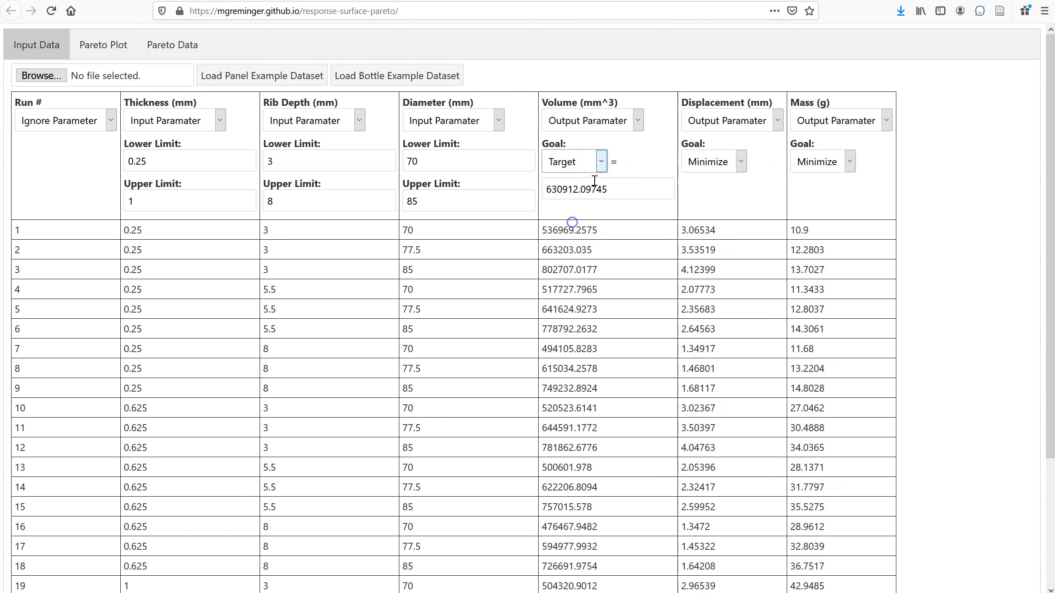
left_click_drag(630, 192, 542, 191)
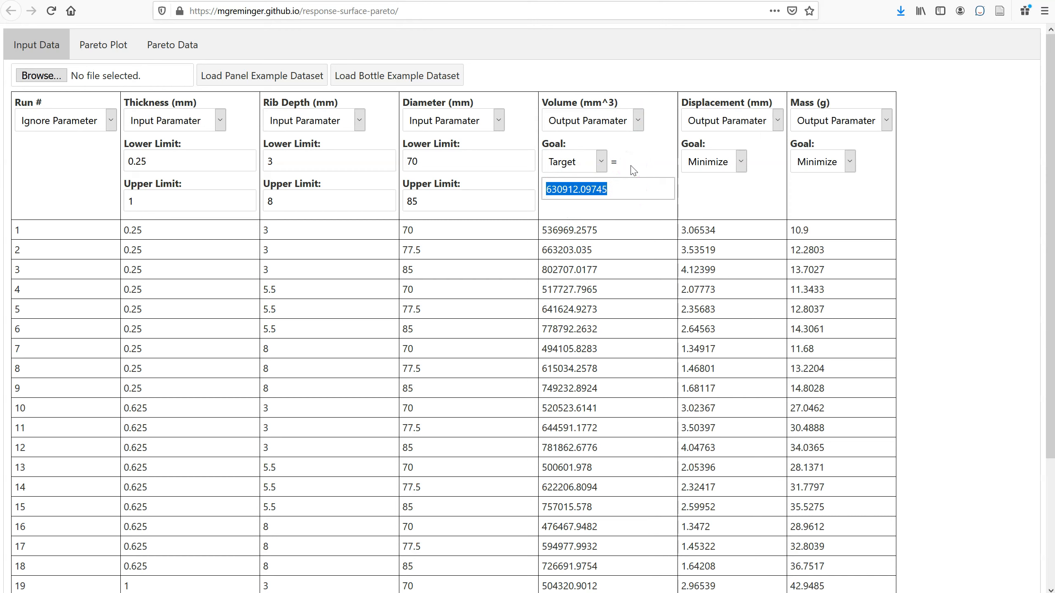
type("600000")
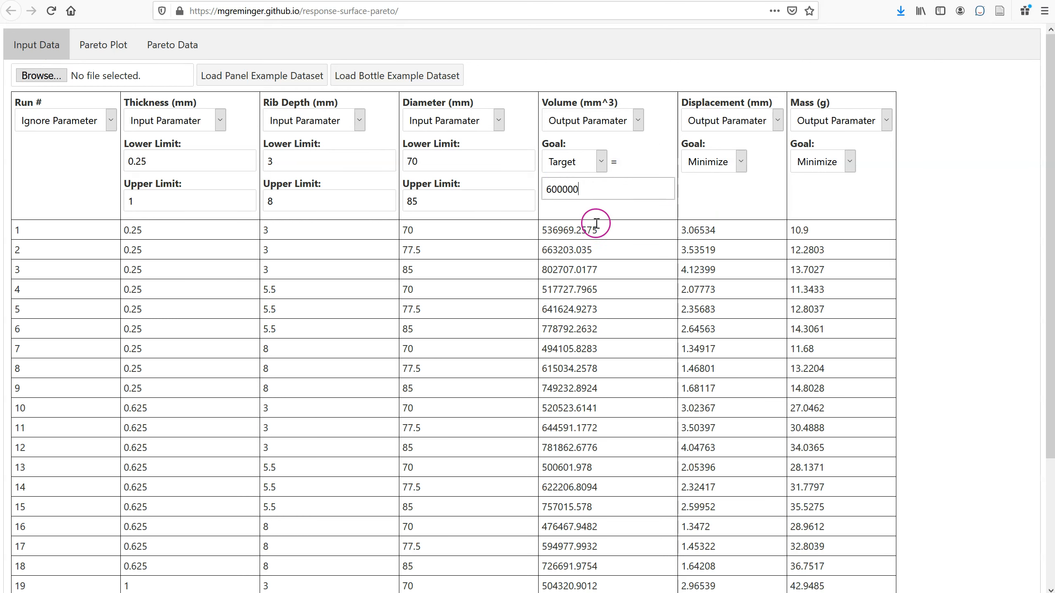
scroll(563, 258, "down", 5)
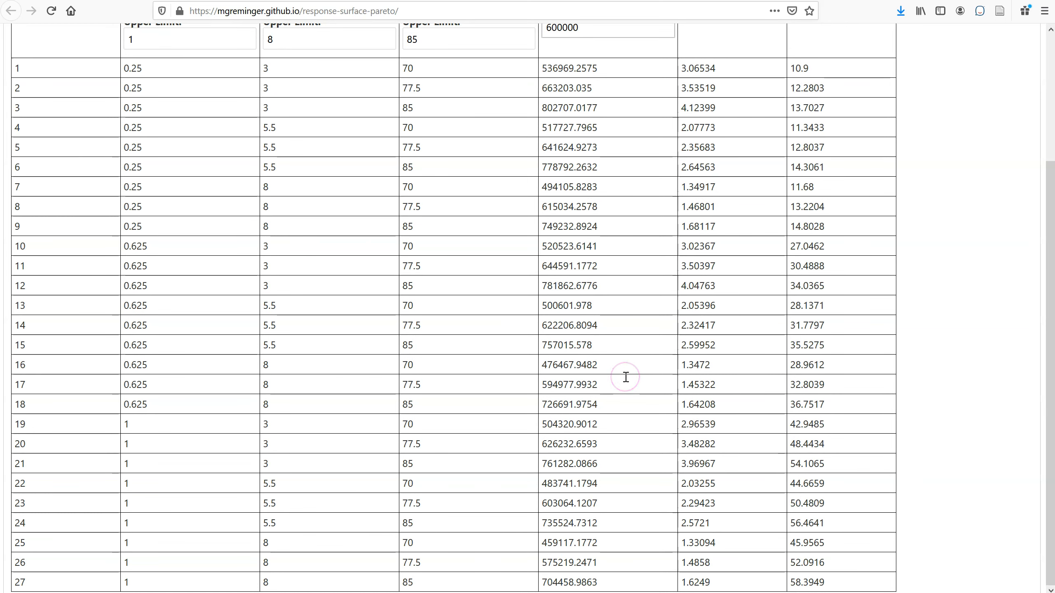
scroll(615, 266, "up", 5)
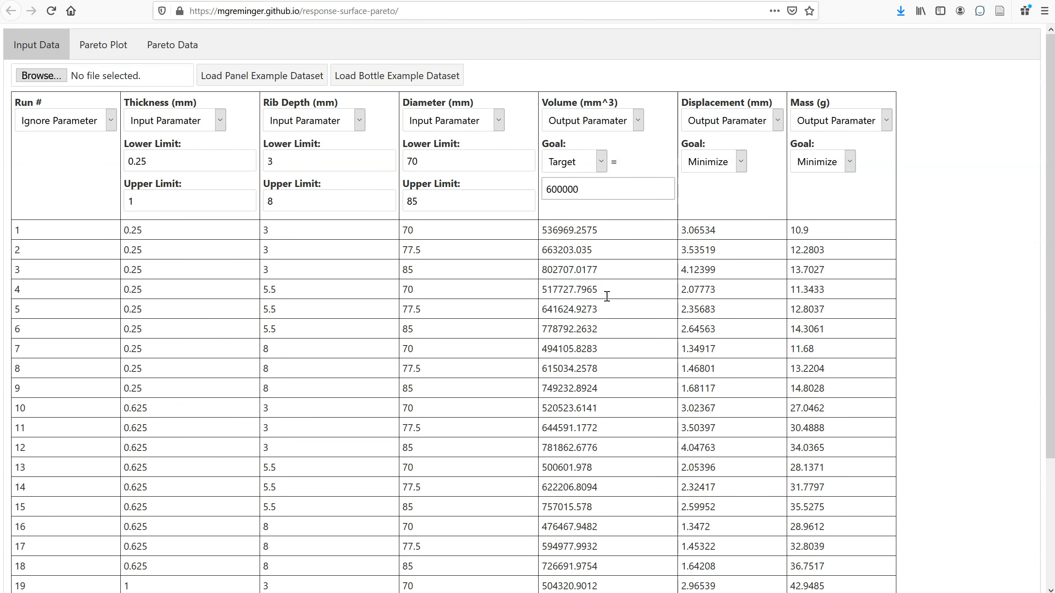
scroll(618, 377, "down", 5)
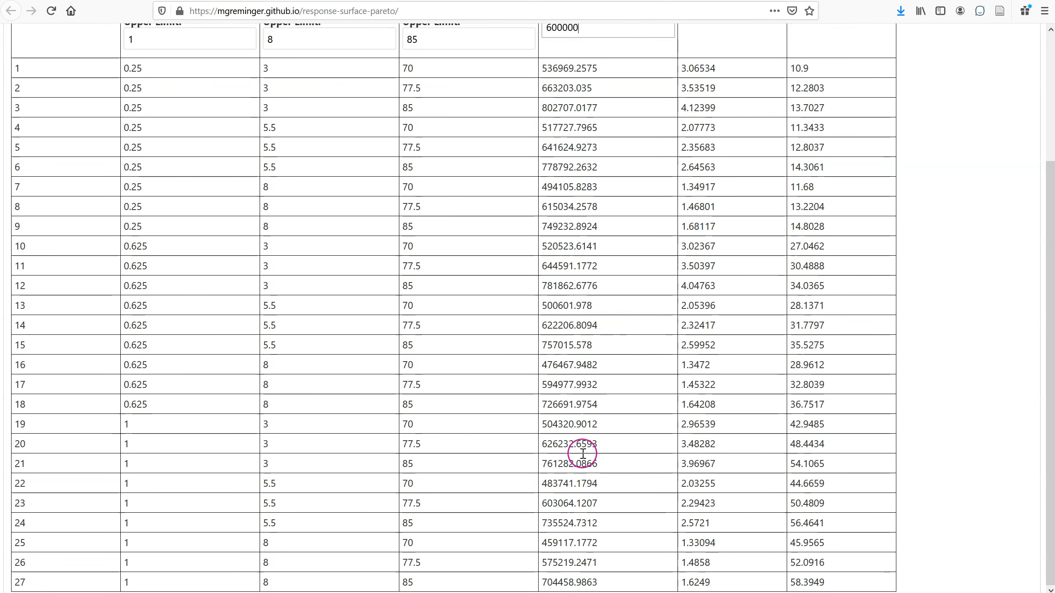
scroll(594, 428, "up", 5)
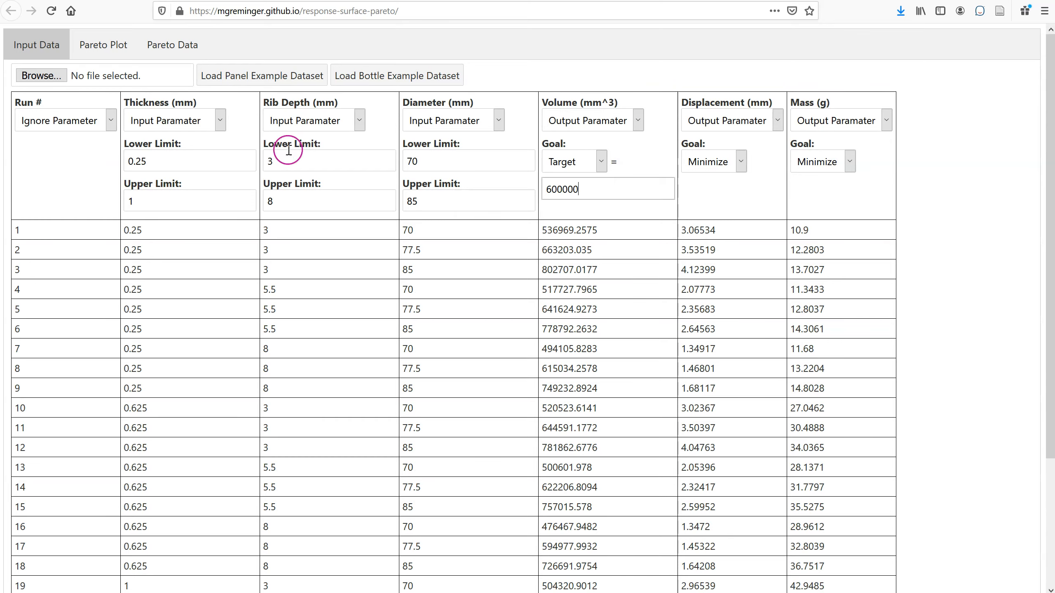
Step: Generate a Pareto plot with Displacement (mm) on the x-axis, Mass (g) on the y-axis and 10 Pareto points
left_click(99, 45)
left_click(139, 74)
left_click(134, 118)
left_click(123, 100)
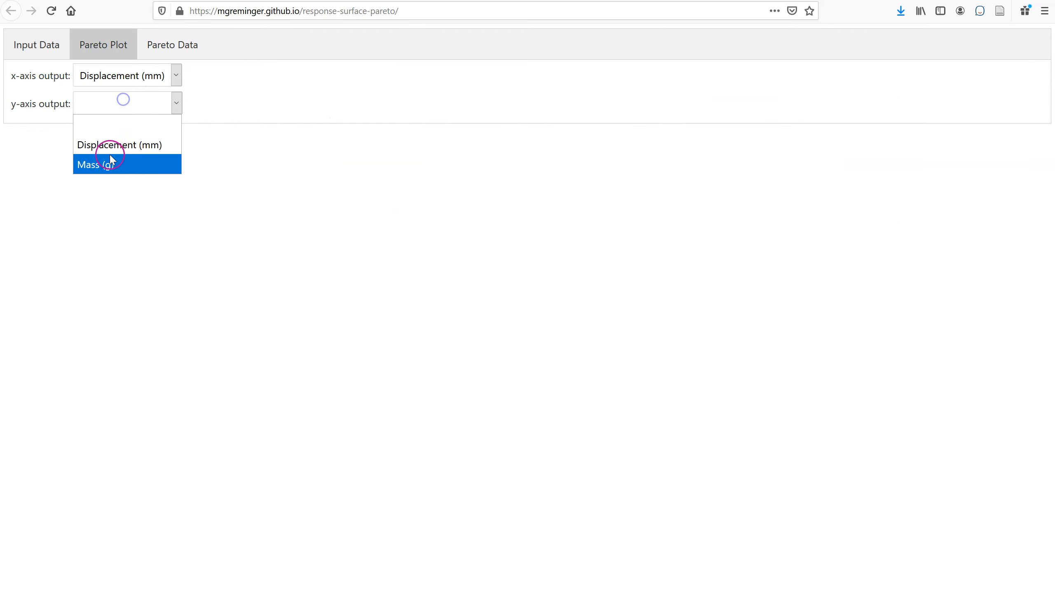
left_click(109, 162)
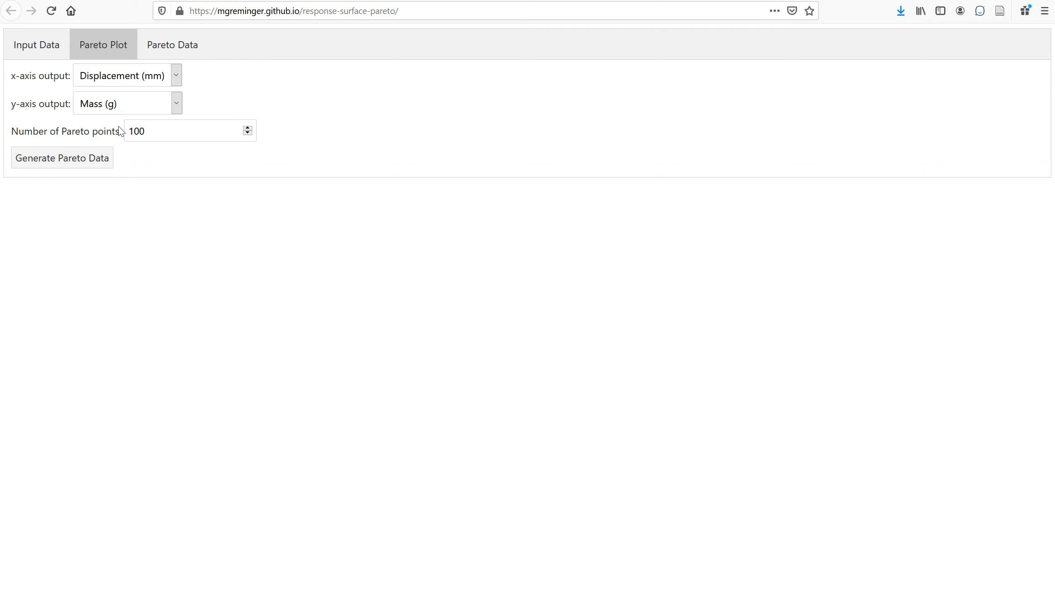
left_click(168, 131)
left_click(59, 156)
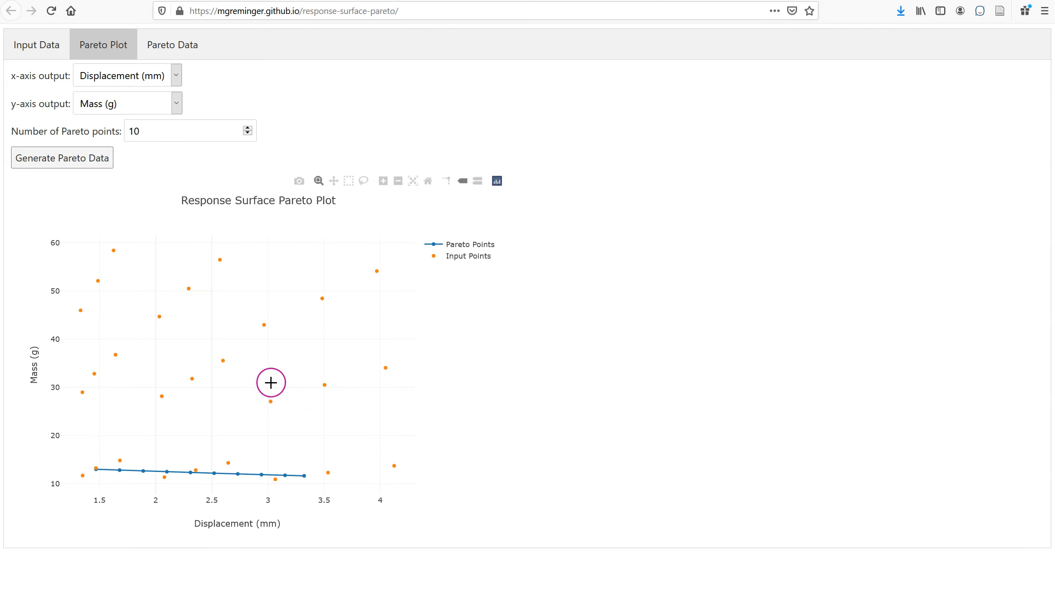
Step: Examine the parameter values of the plotted points against the bottle dataset's input limits
mouse_move(137, 473)
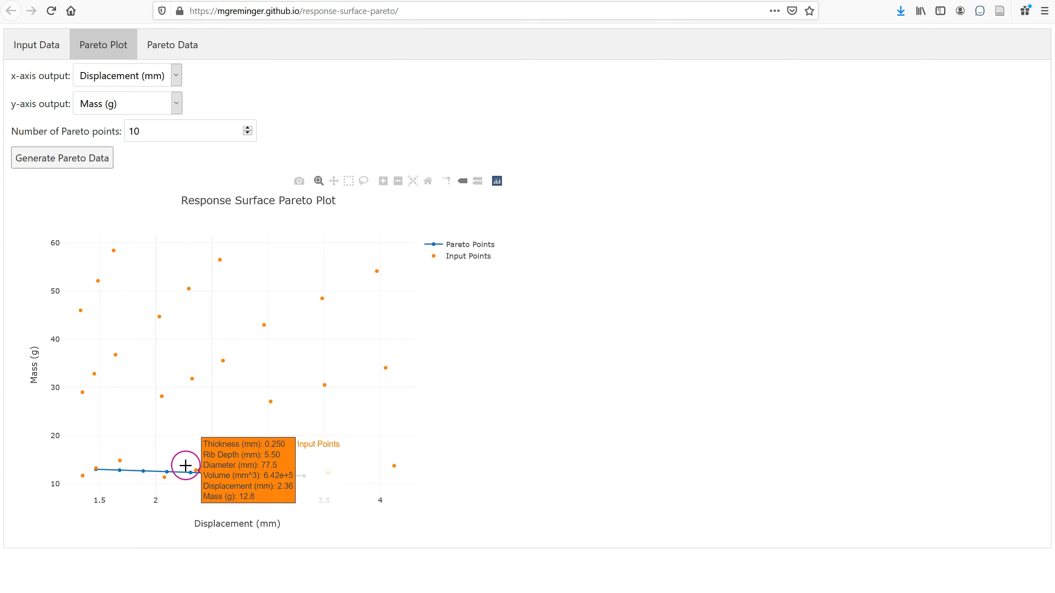
left_click(46, 44)
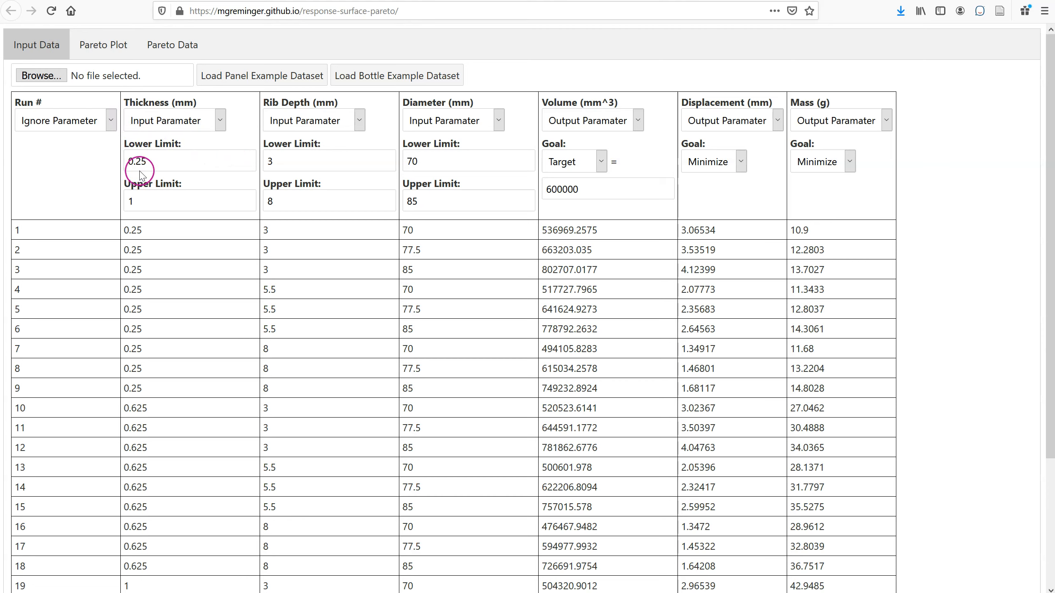
left_click(101, 41)
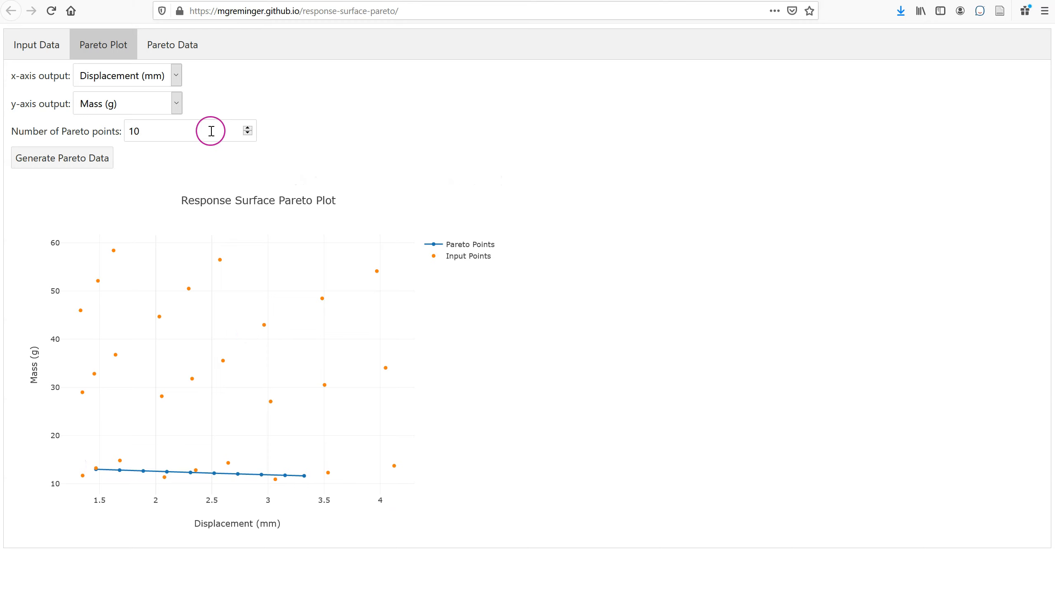
Step: Change the Volume target to 500000 and regenerate the Pareto plot with 10 points
left_click(52, 43)
double_click(595, 189)
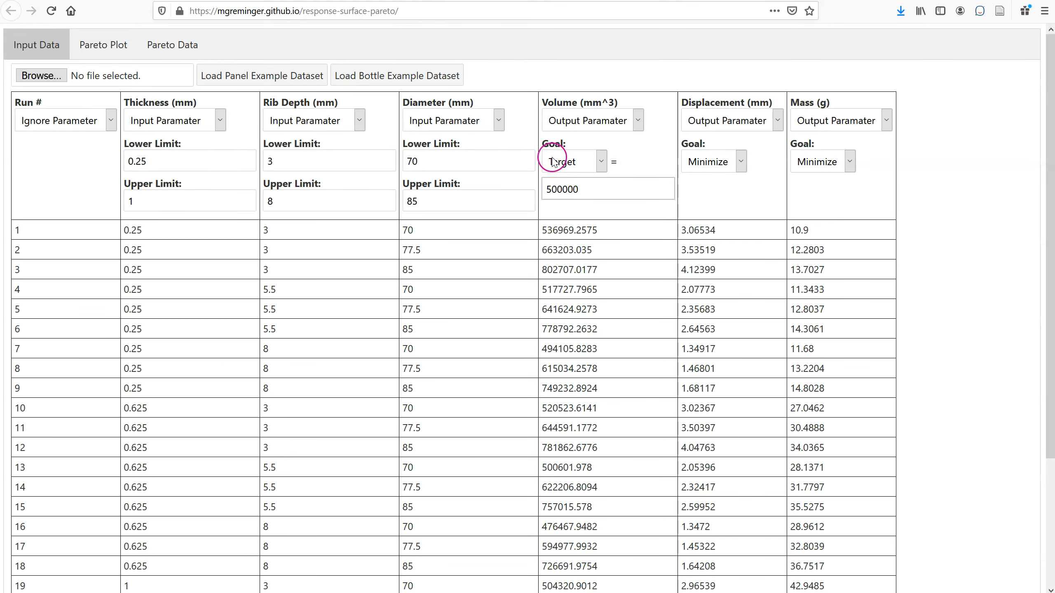
left_click(83, 45)
left_click(67, 160)
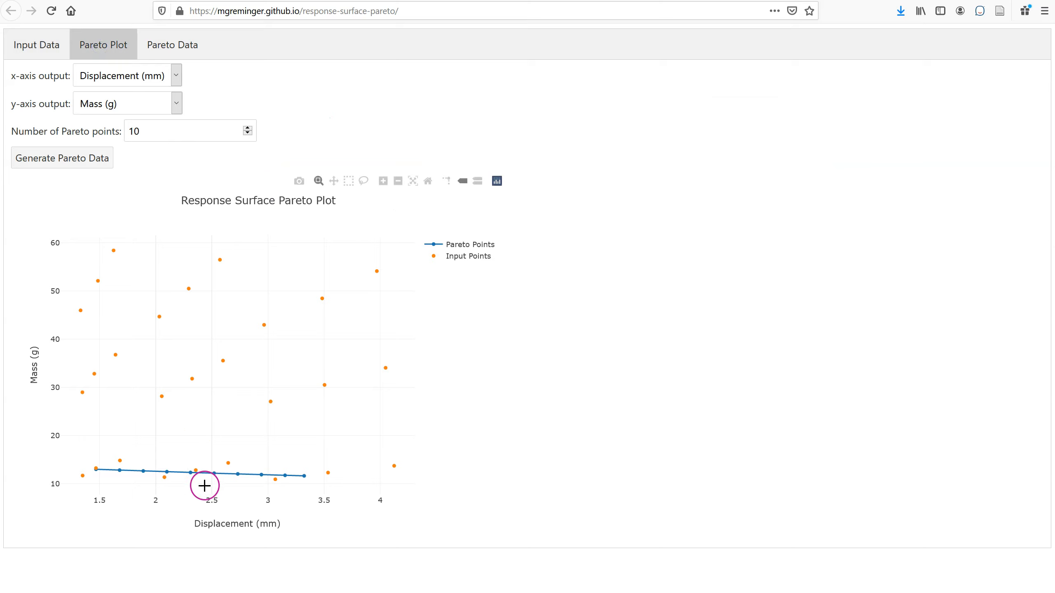
left_click(77, 159)
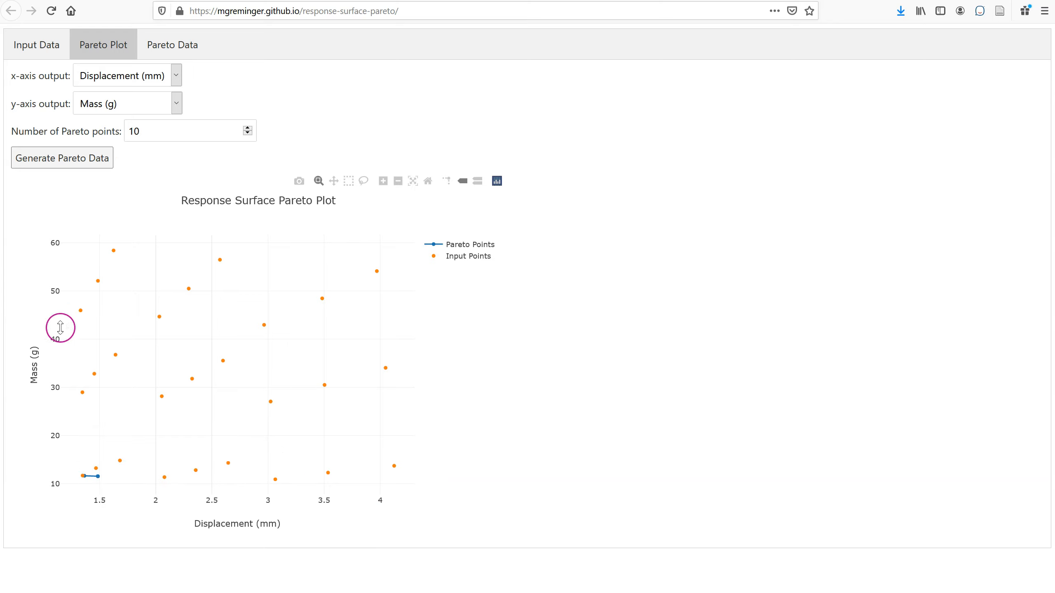
mouse_move(92, 485)
left_click(123, 438)
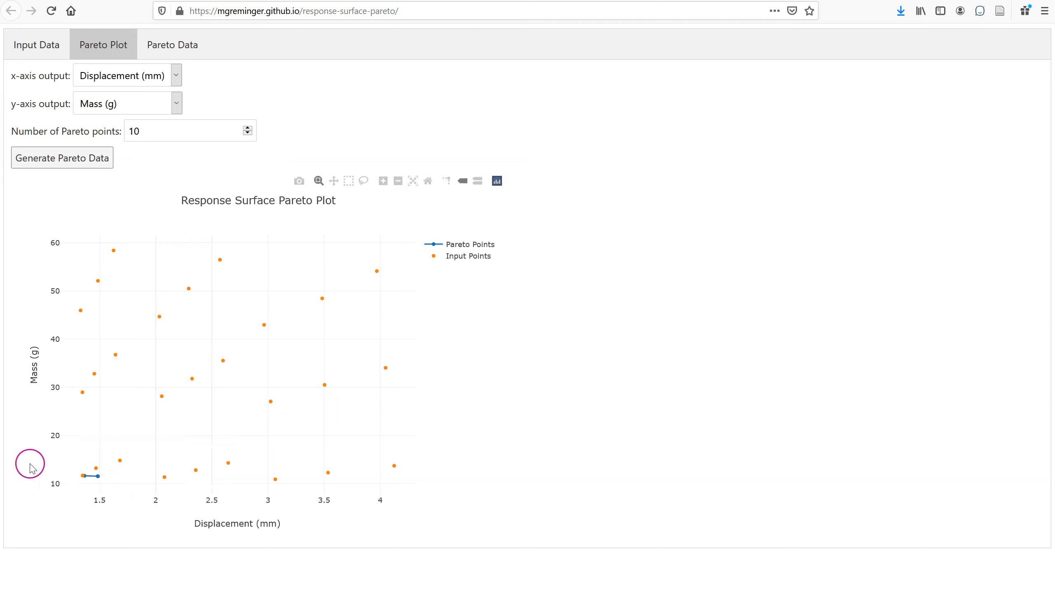